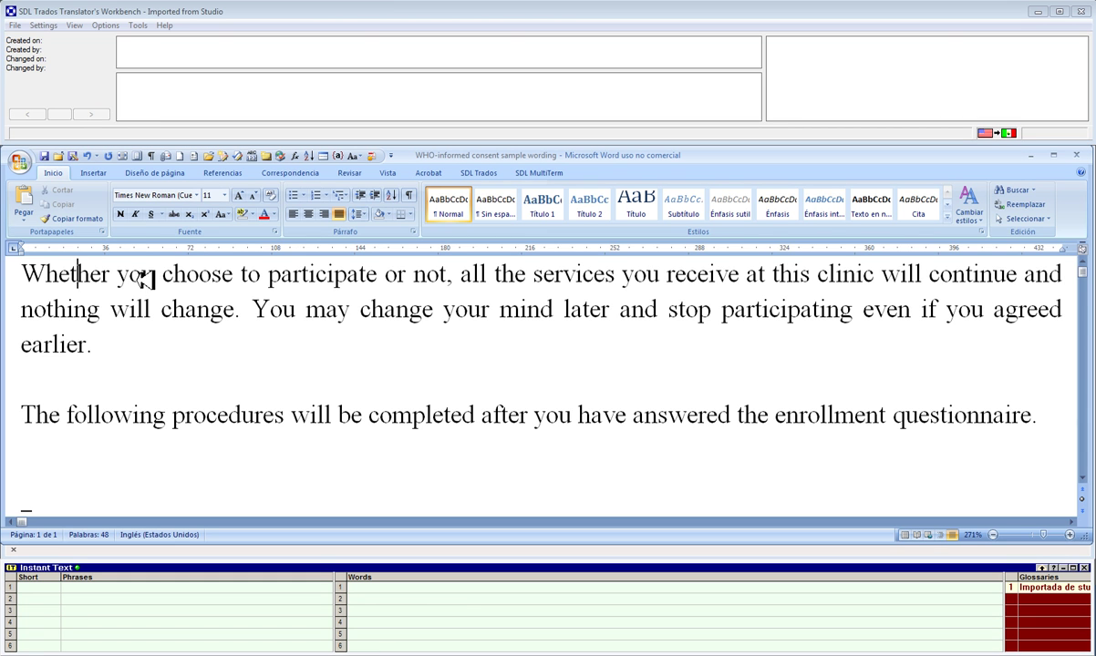
Open the first sentence as a segment and delete its 100% TM Spanish match from the target.
left_click(77, 273)
key("alt+Home")
key("shift+Down")
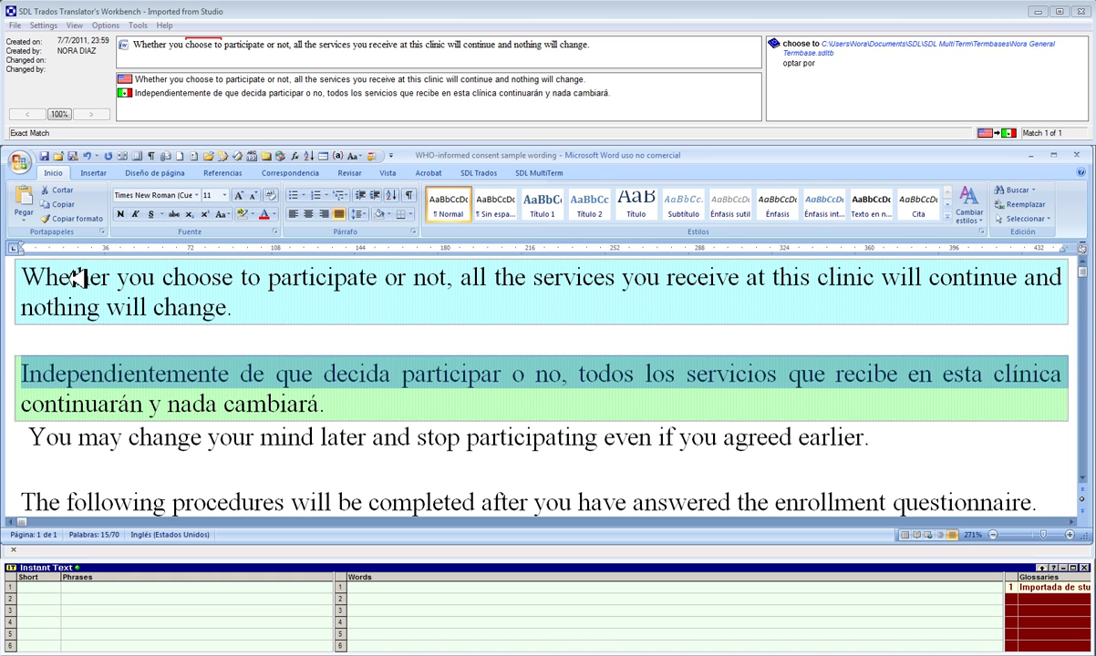
key("ctrl+shift+Right")
key("ctrl+shift+Right")
key("ctrl+shift+Right")
key("ctrl+shift+Right")
key("Delete")
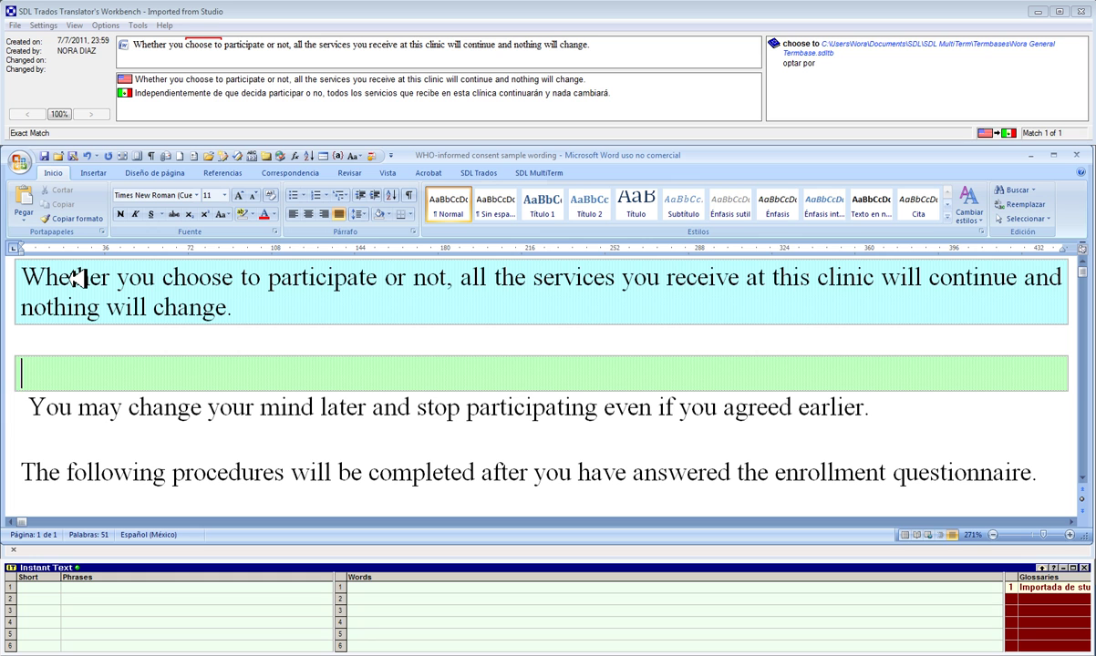
Type 'Indepm' into the empty Spanish target to trigger Instant Text suggestions.
type("Indepm")
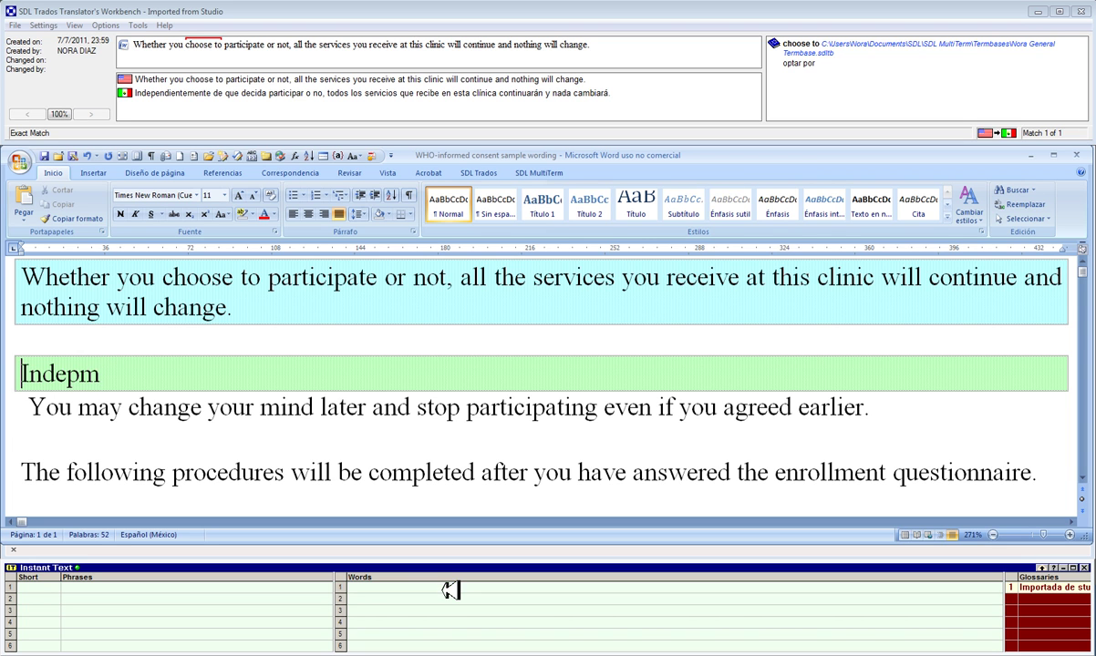
Retype the fragment and accept 'independientemente' from the Instant Text Words list.
key("shift+Home")
type("IOn")
key("BackSpace")
key("BackSpace")
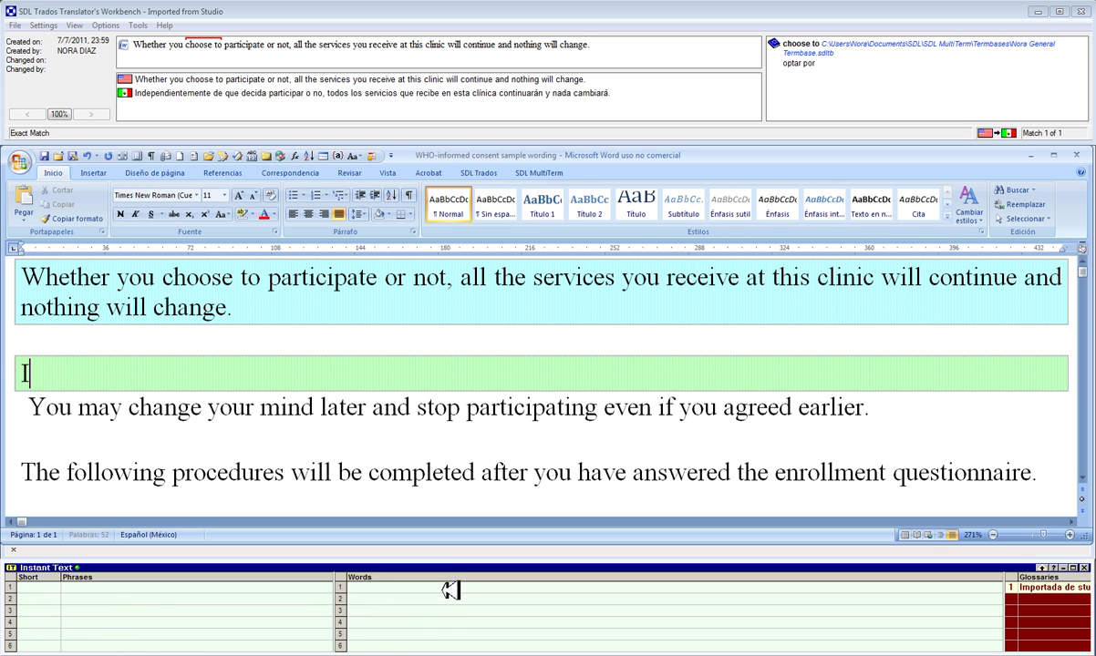
type("ndepm")
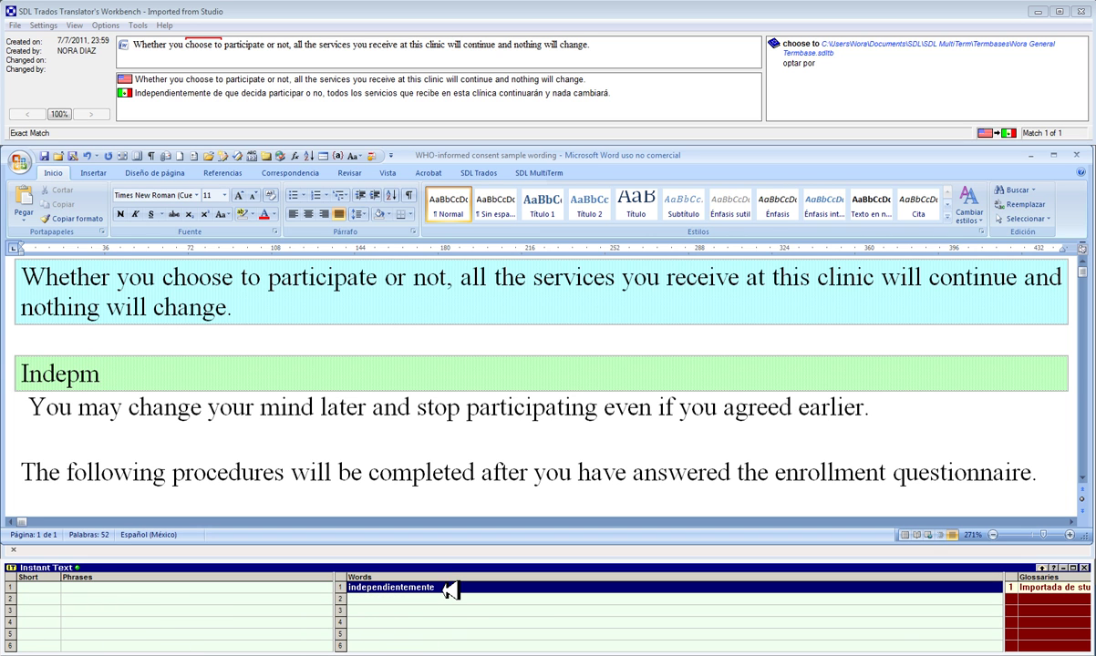
left_click(451, 588)
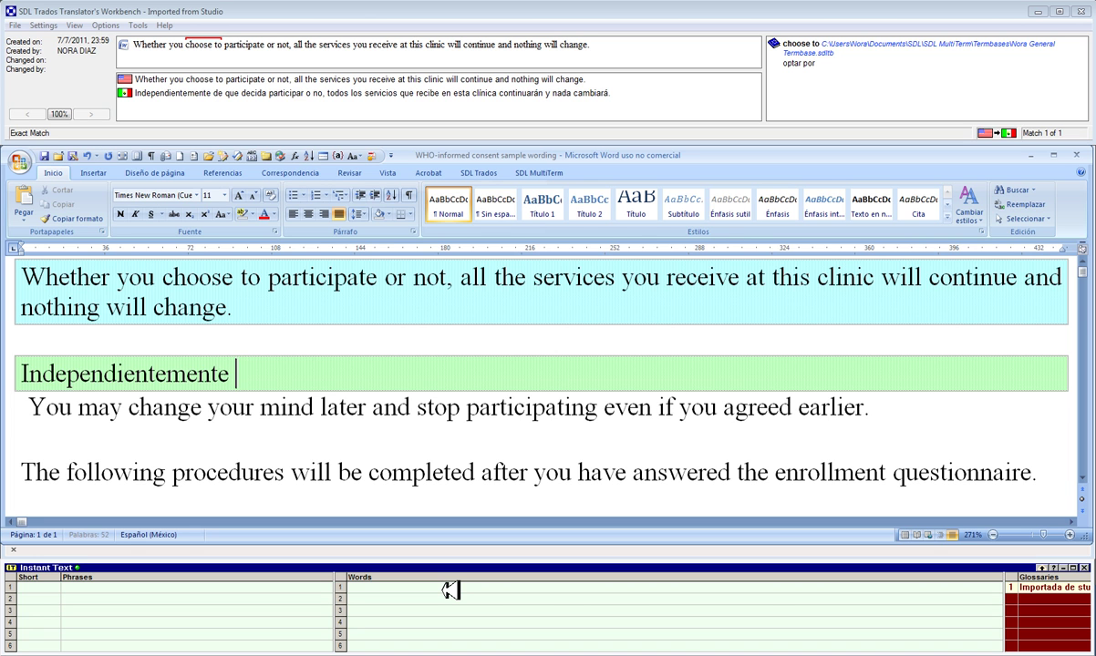
Continue the Spanish target so it reads 'Independientemente de que d'.
type("de que de")
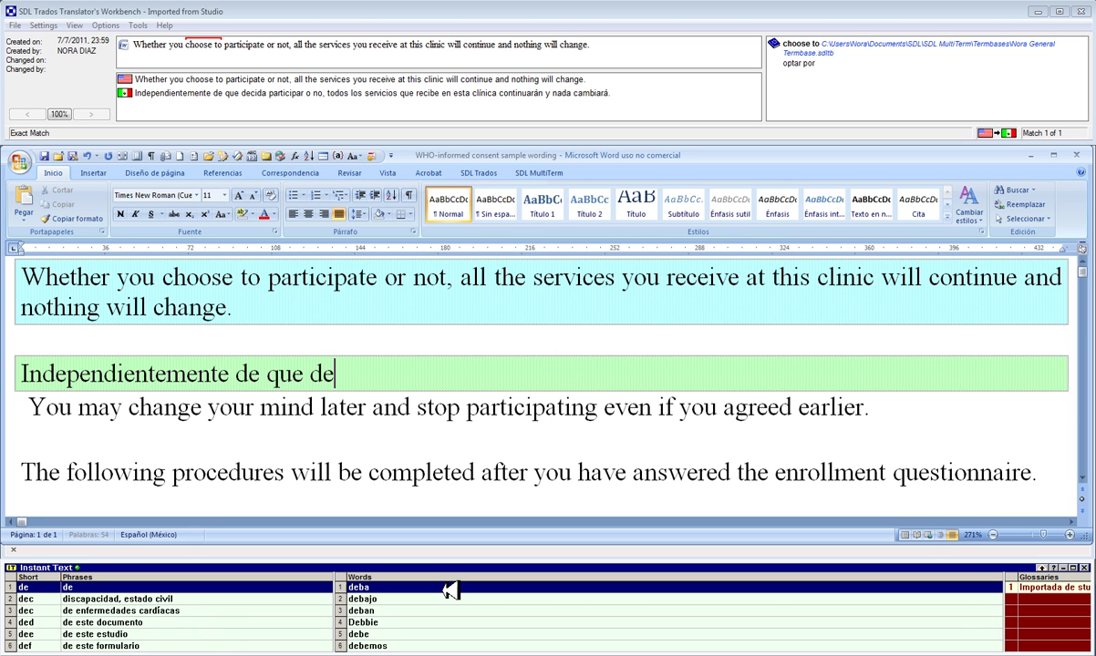
key("BackSpace")
key("BackSpace")
key("BackSpace")
key("BackSpace")
key("BackSpace")
key("BackSpace")
key("BackSpace")
key("BackSpace")
type("e que")
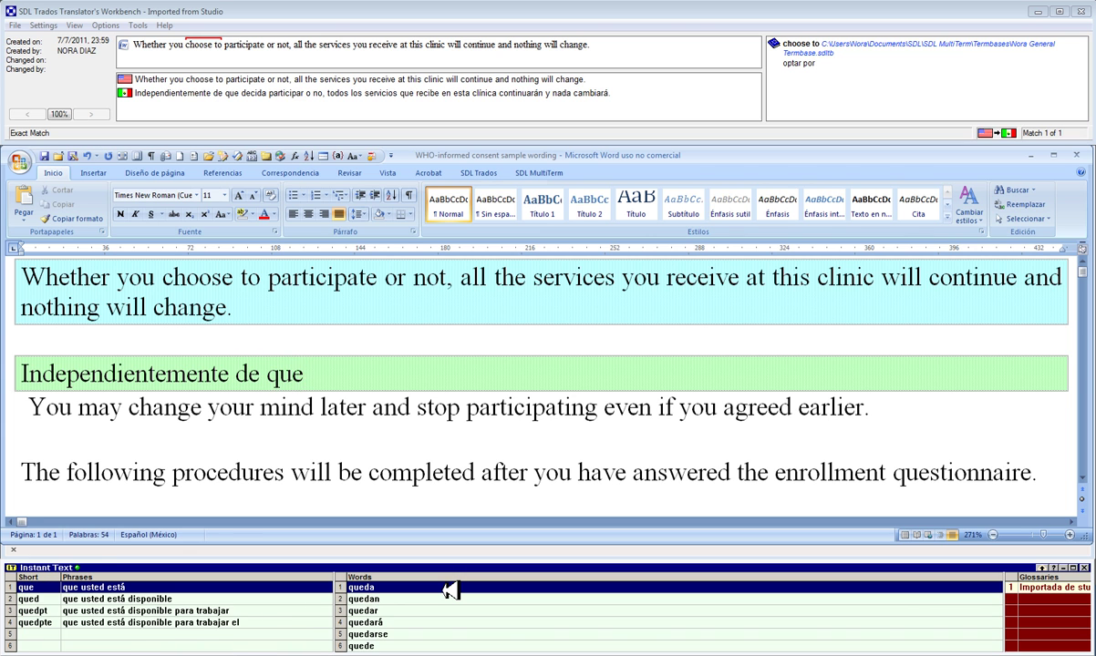
type(" d")
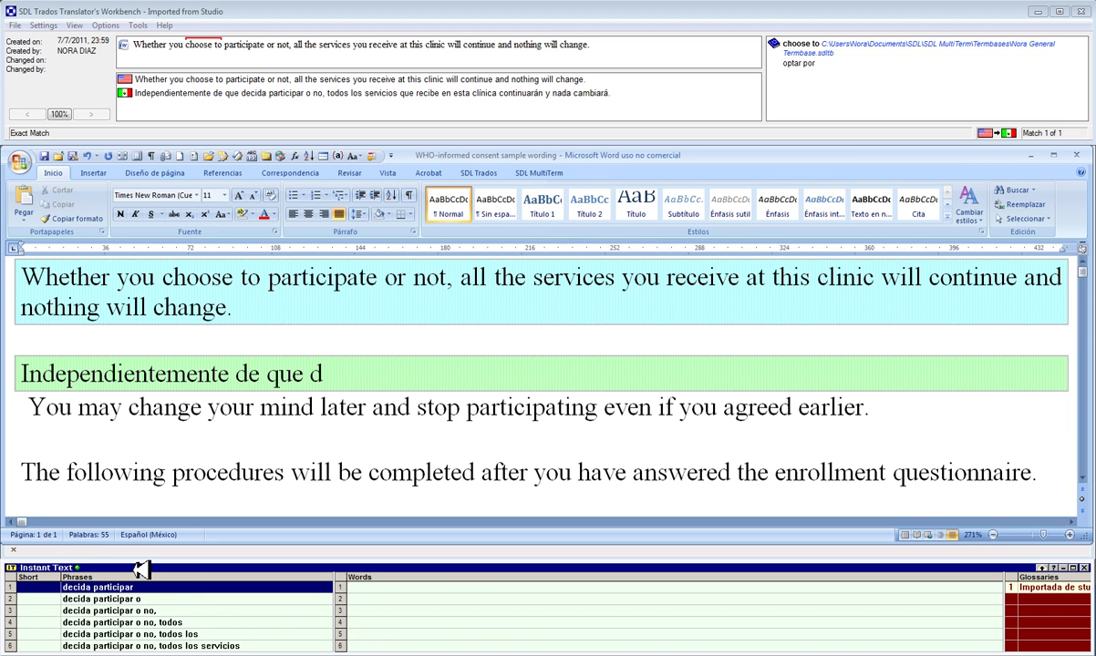
key("Right")
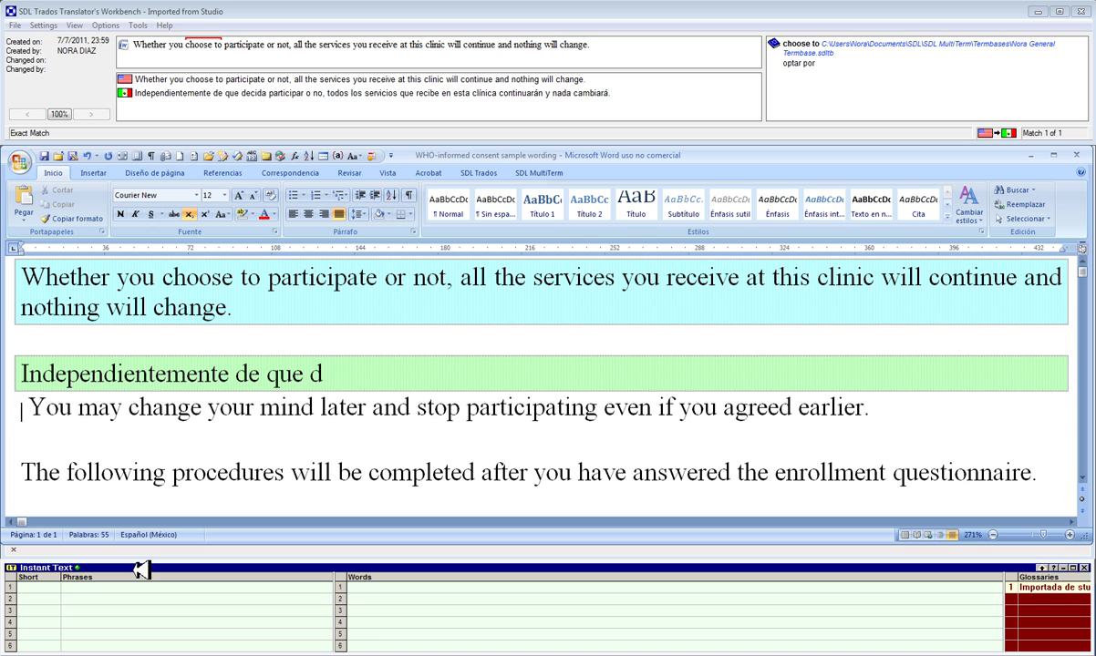
left_click(347, 374)
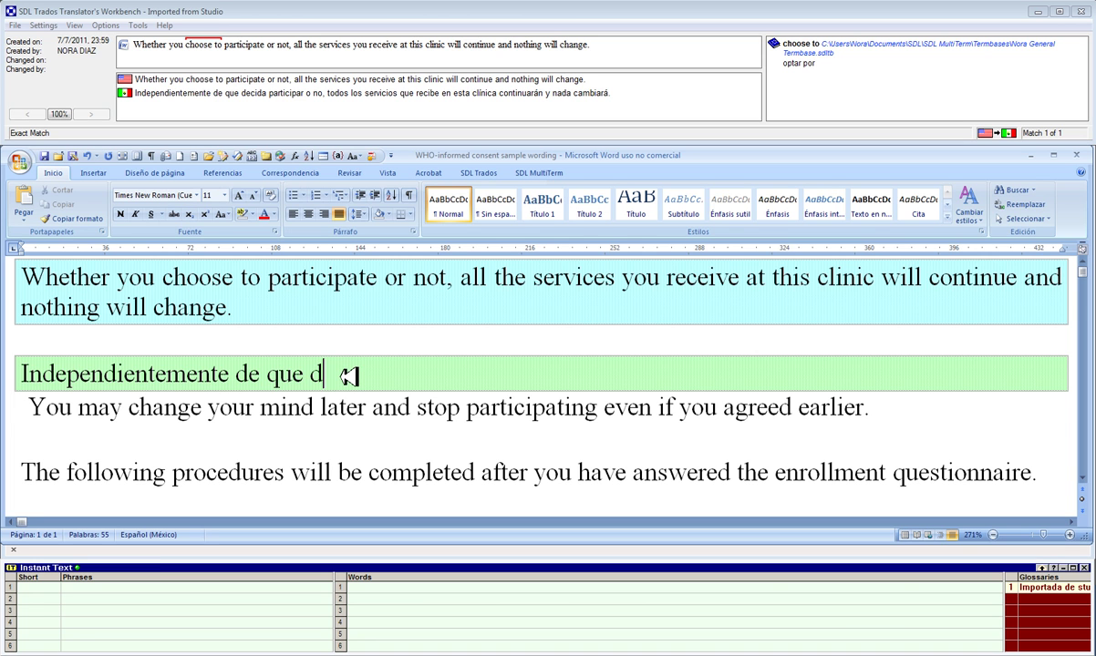
Replace the trailing 'de que d' with 'de que decida'.
key("ctrl+shift+Left")
key("ctrl+shift+Left")
key("ctrl+shift+Left")
key("ctrl+shift+Left")
key("ctrl+shift+Right")
type("de qui")
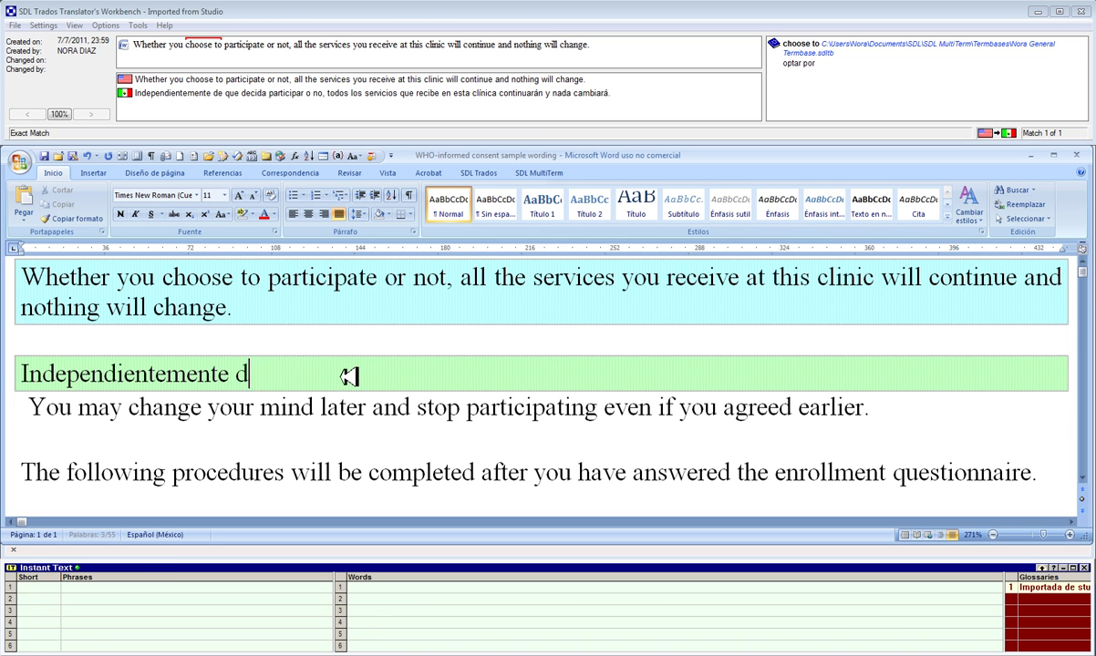
key("BackSpace")
type("e dec")
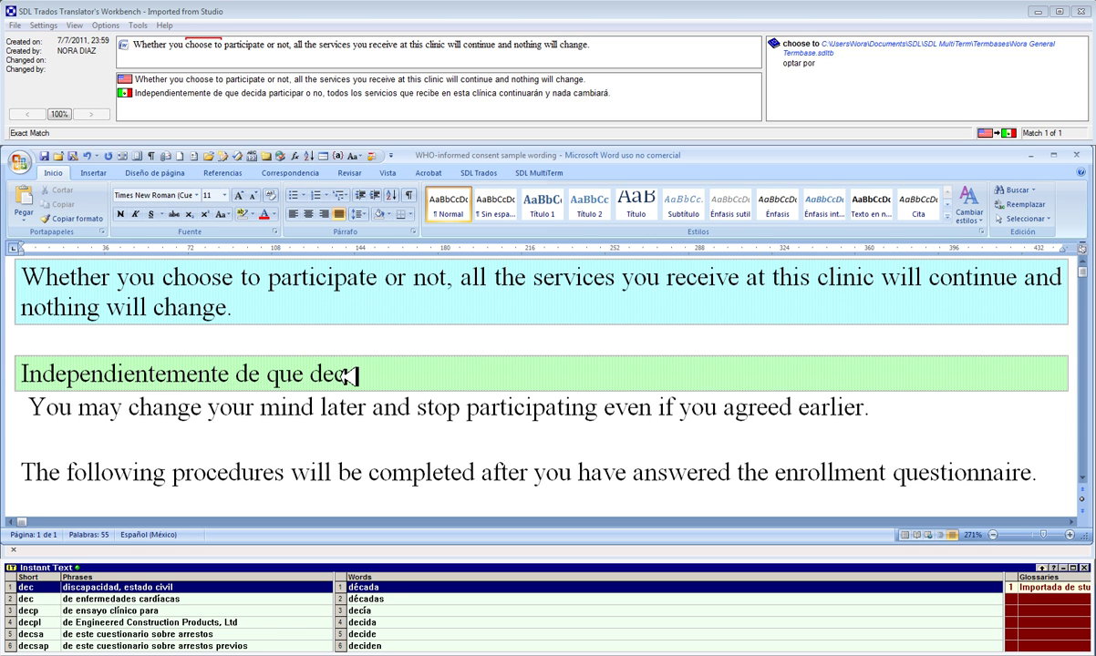
type("ida")
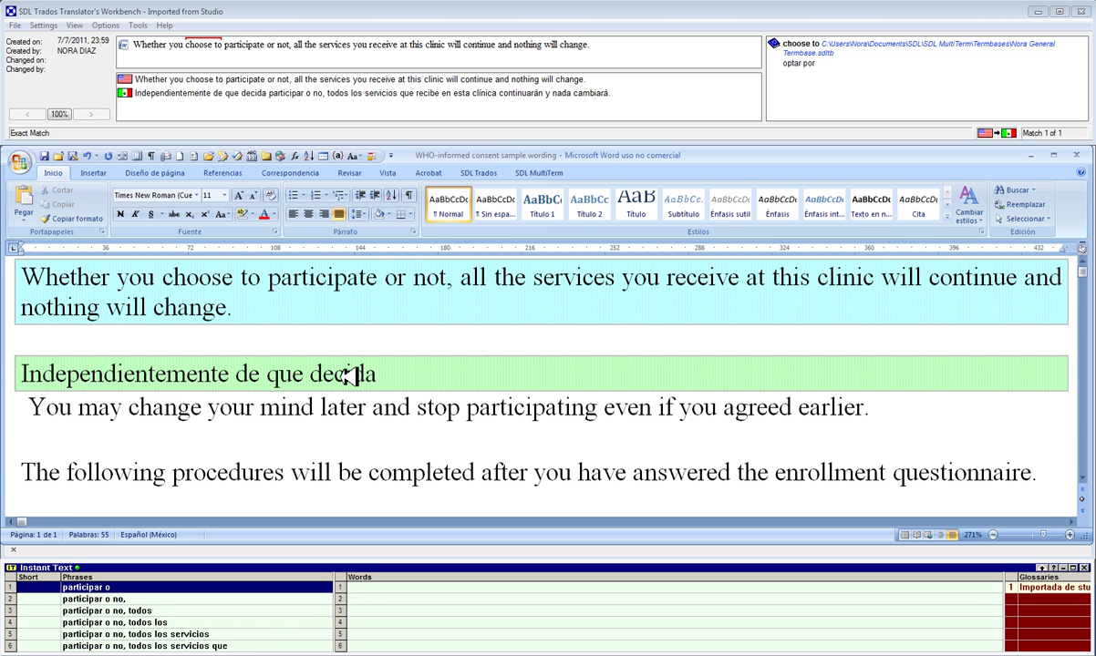
Accept Instant Text phrases to finish the sentence ending 'y nada cambiará.'.
key("Return")
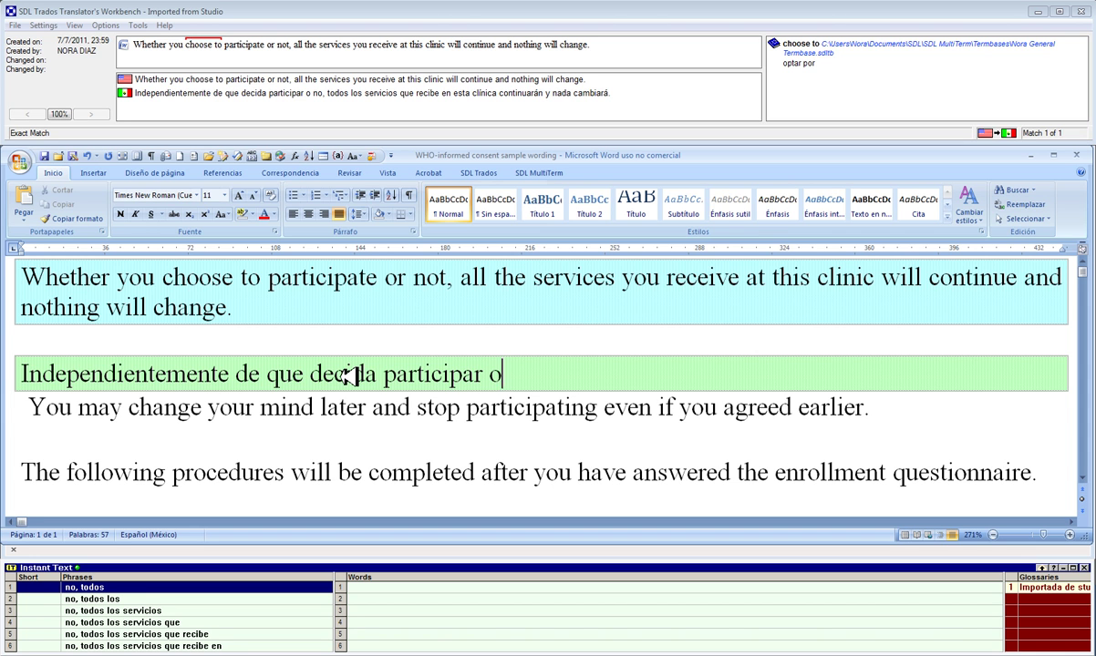
key("Return")
key("Return")
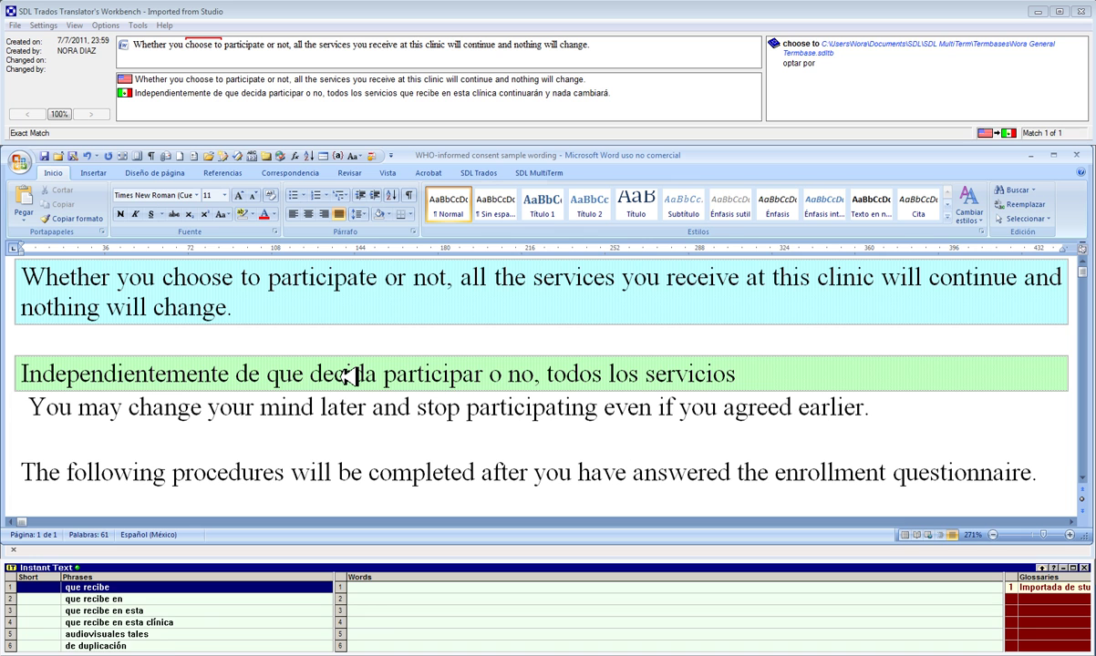
key("Return")
key("Return")
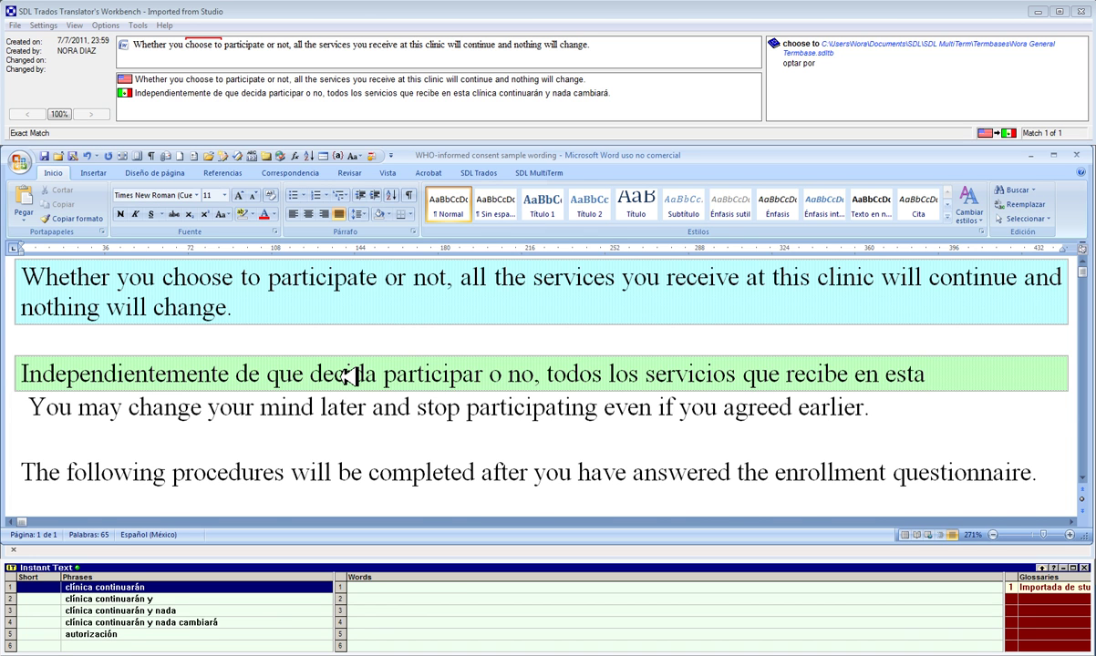
key("Return")
key("Return")
key("Return")
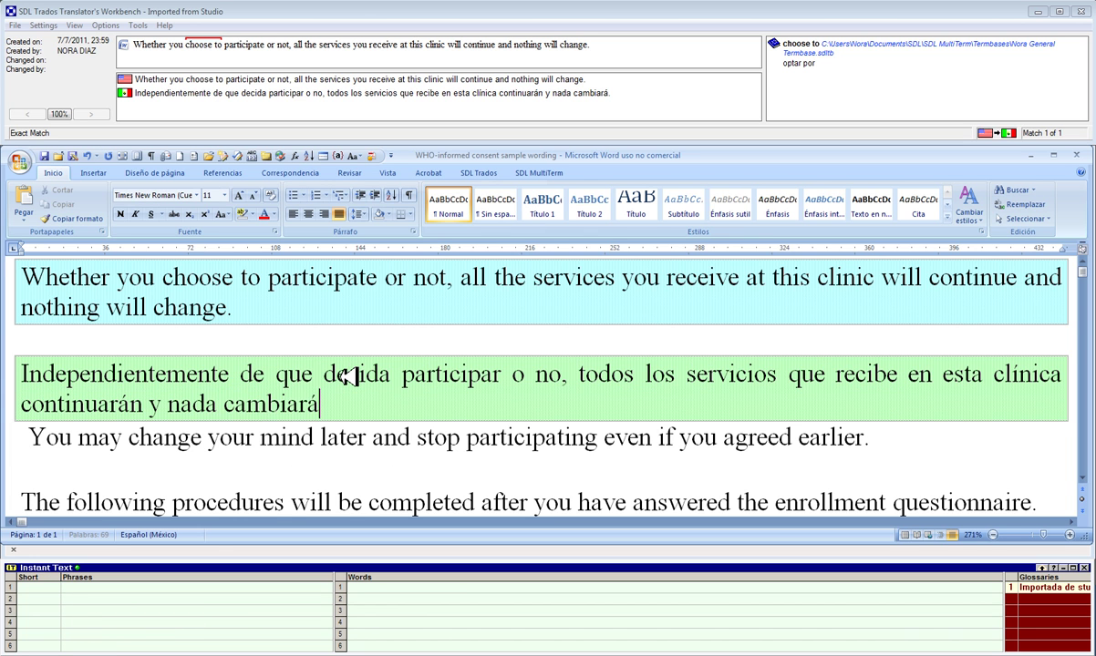
type("-")
key("BackSpace")
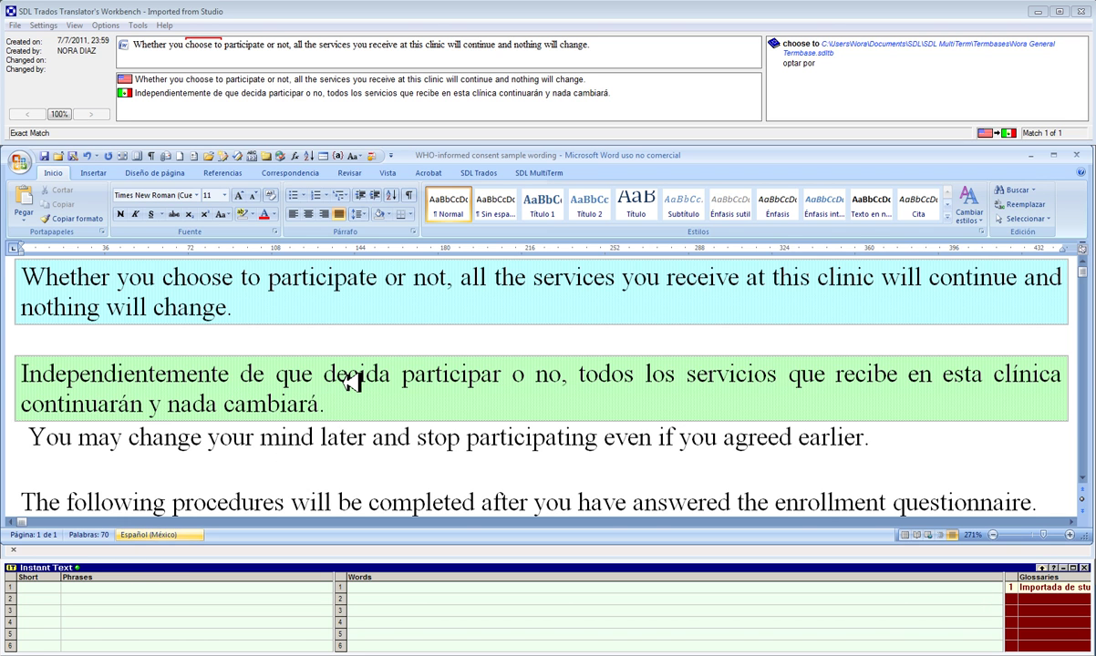
Close the finished segment, open the 'You may change your mind' sentence and type 'Puede cambiar'.
key("alt+KP_Add")
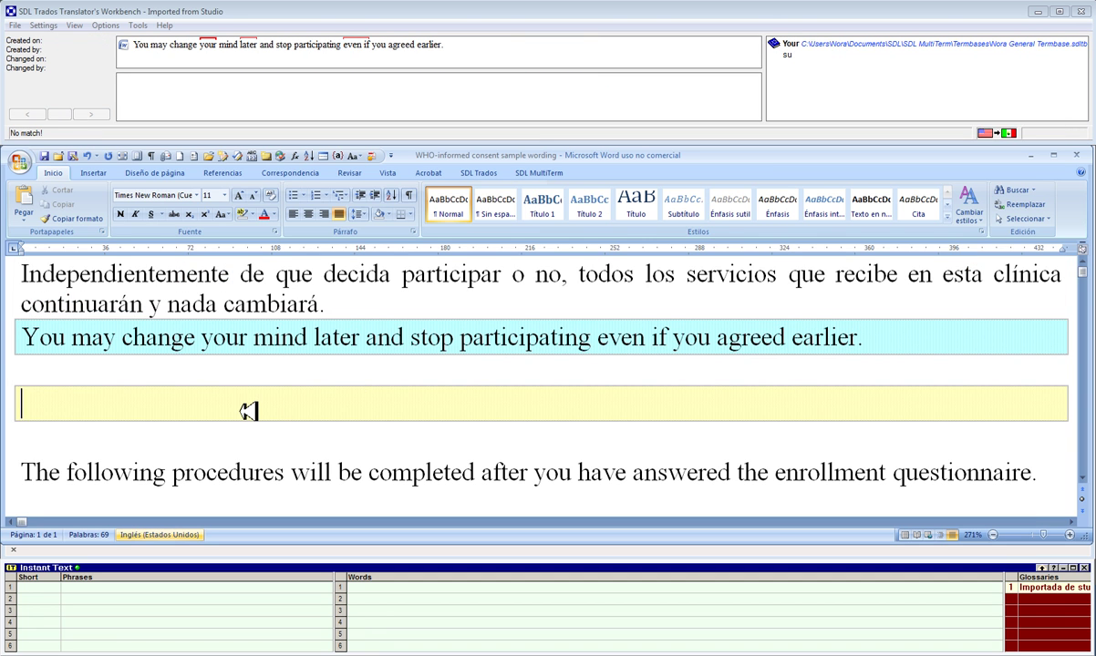
type("Puede cam")
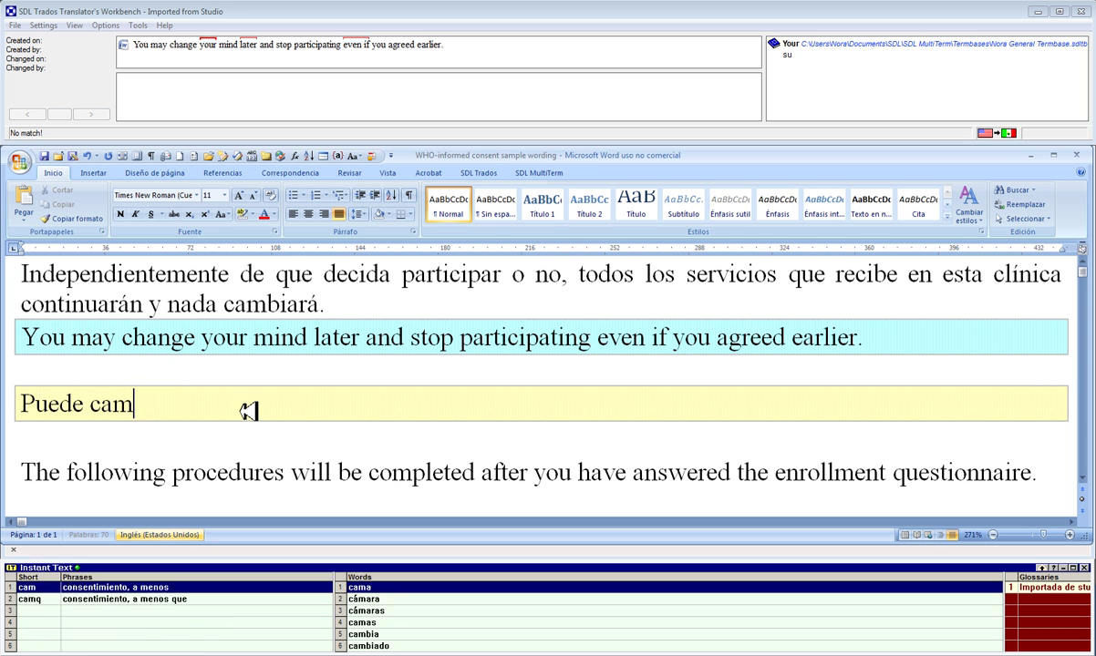
type("biar")
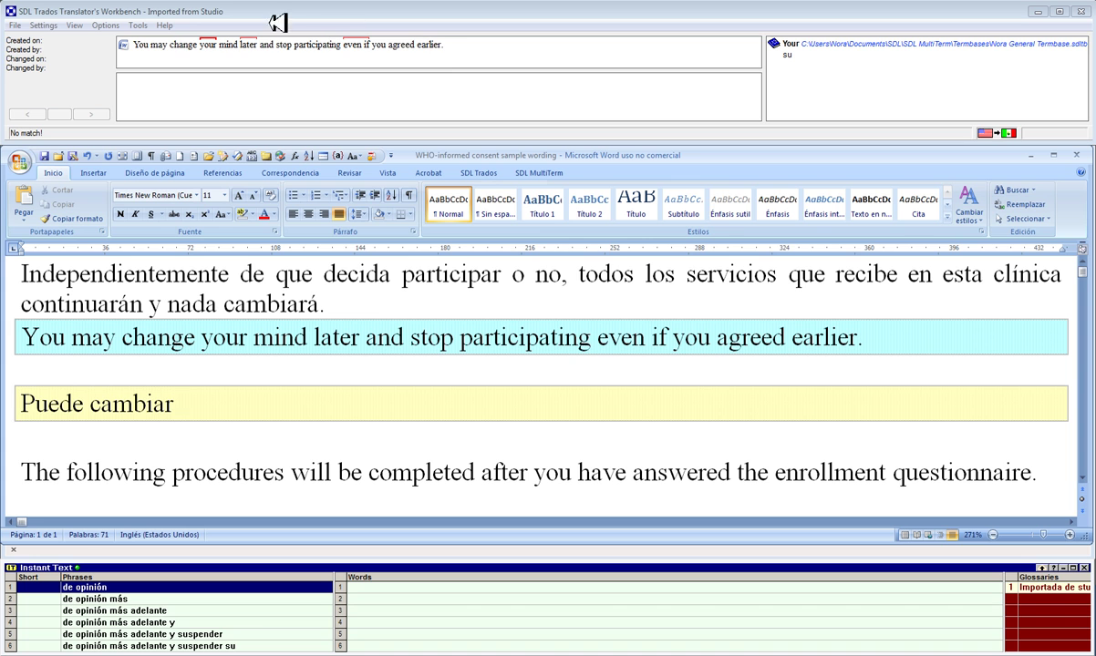
Look up the termbase entries for 'even if', 'later' and 'your'.
left_click(363, 37)
left_click(239, 38)
left_click(213, 39)
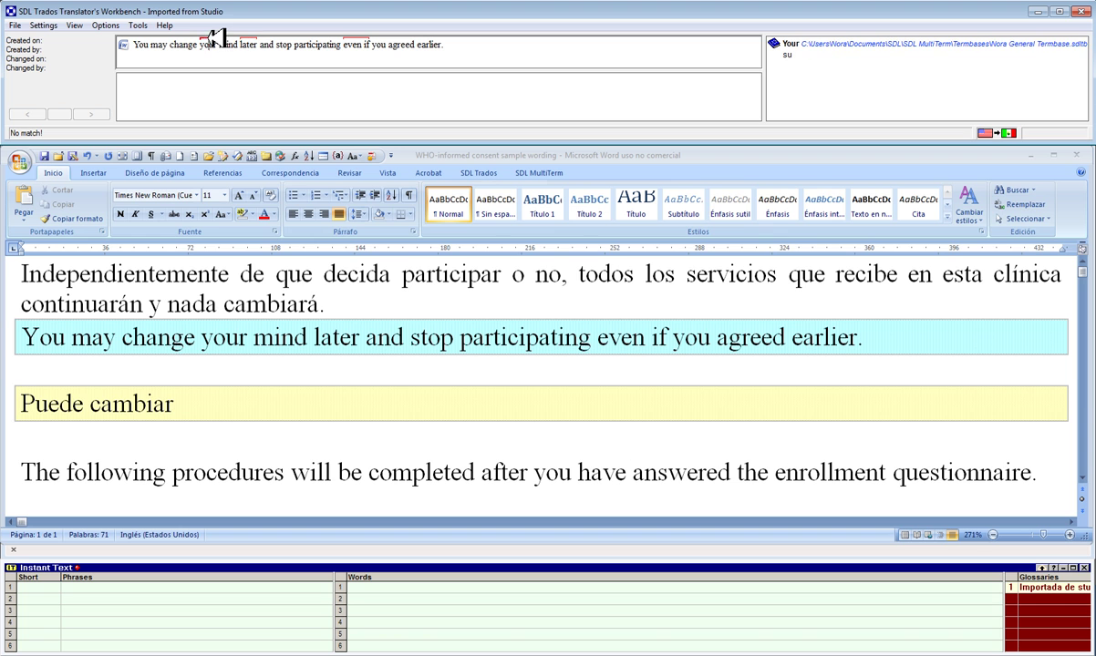
Reselect and retype 'Puede cambiar' in the Spanish target.
left_click(234, 405)
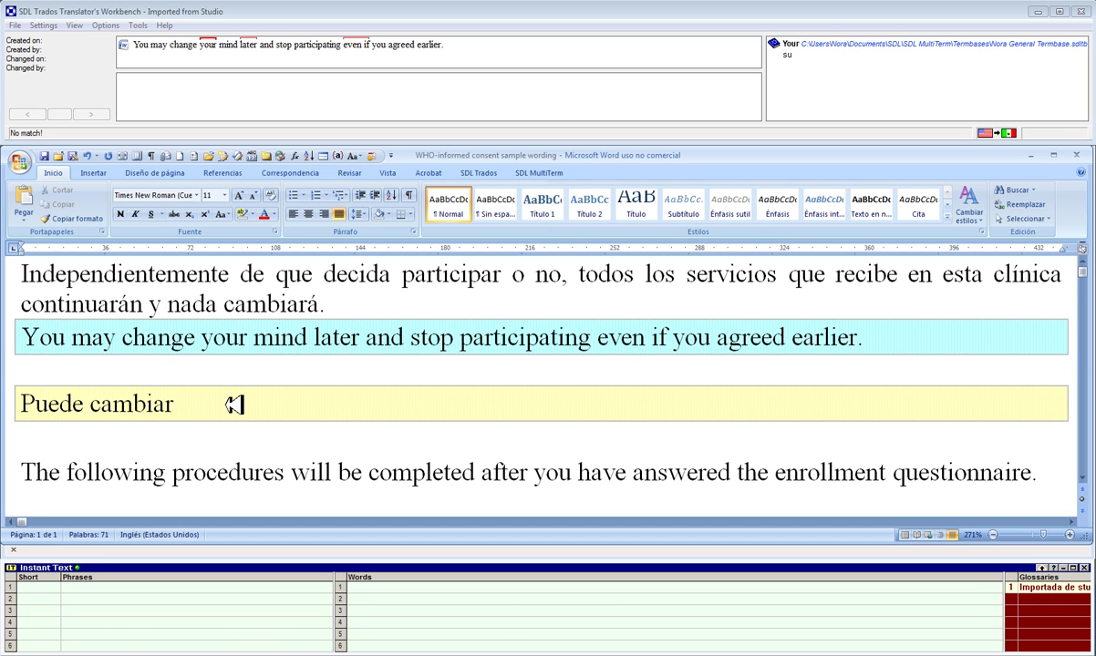
key("ctrl+shift+Left")
type("cambiar")
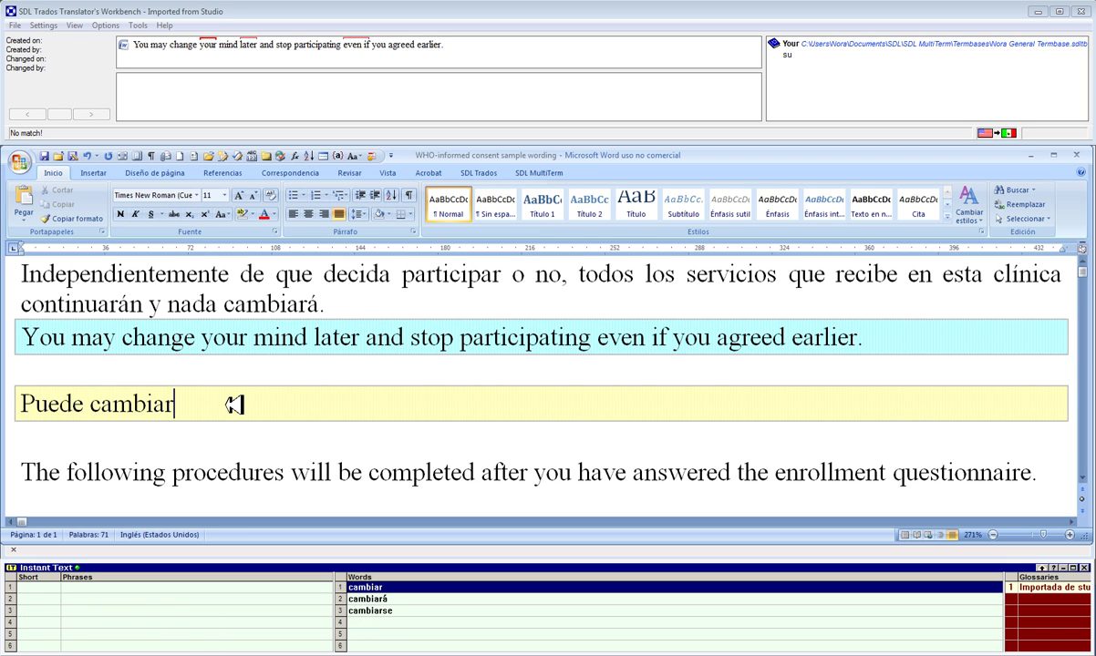
key("Home")
key("ctrl+shift+Right")
key("ctrl+shift+Right")
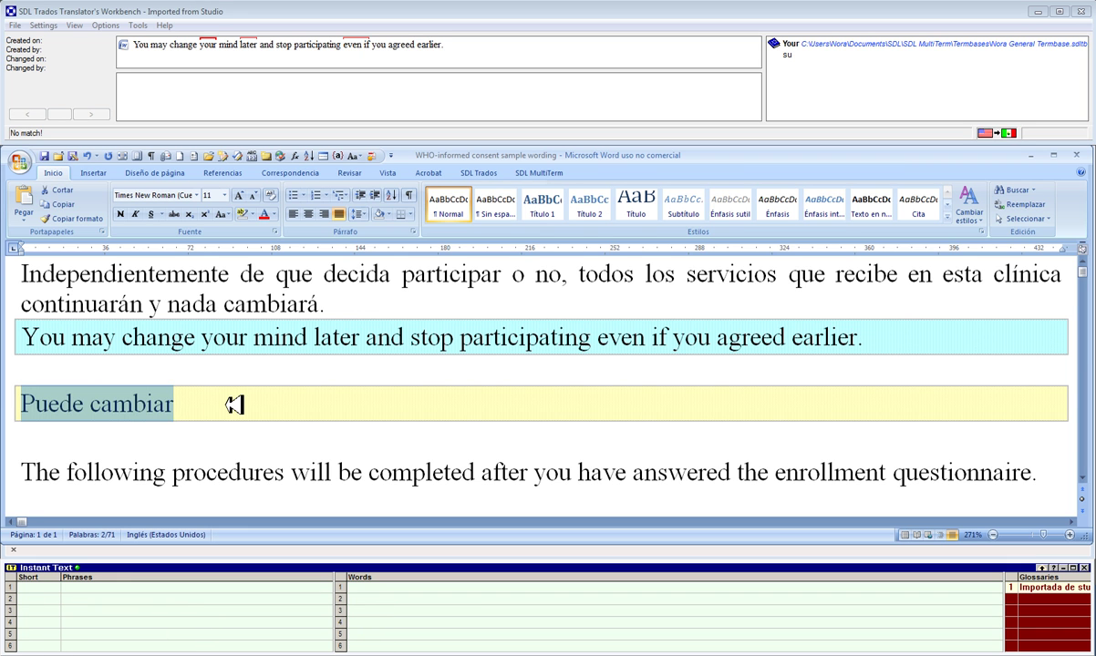
type("Puede cam")
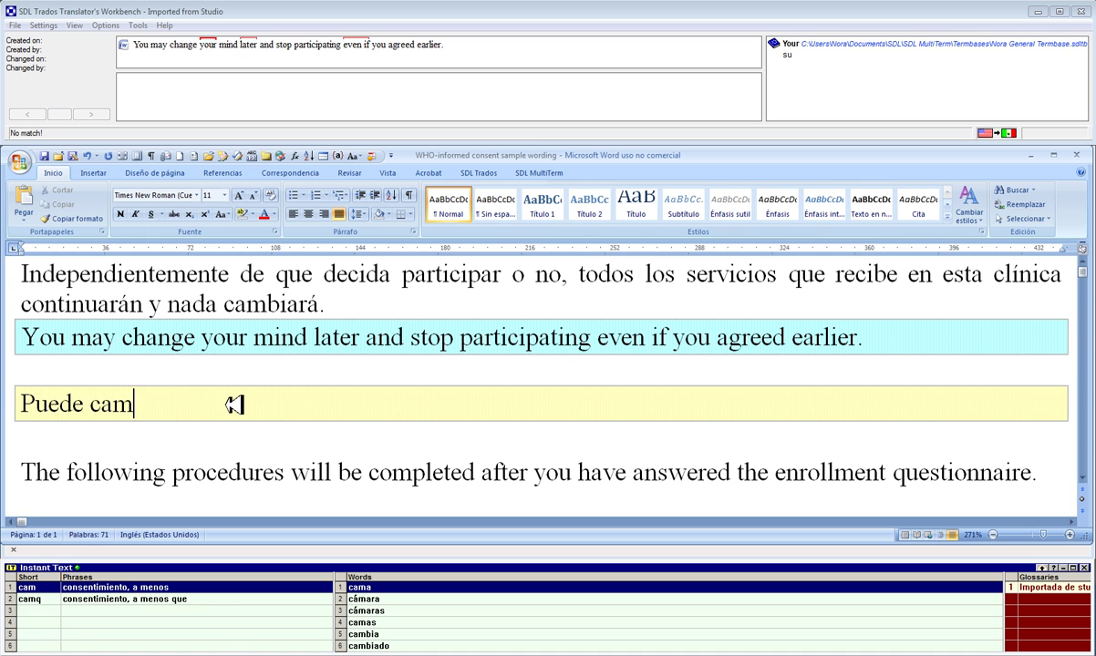
type("biar")
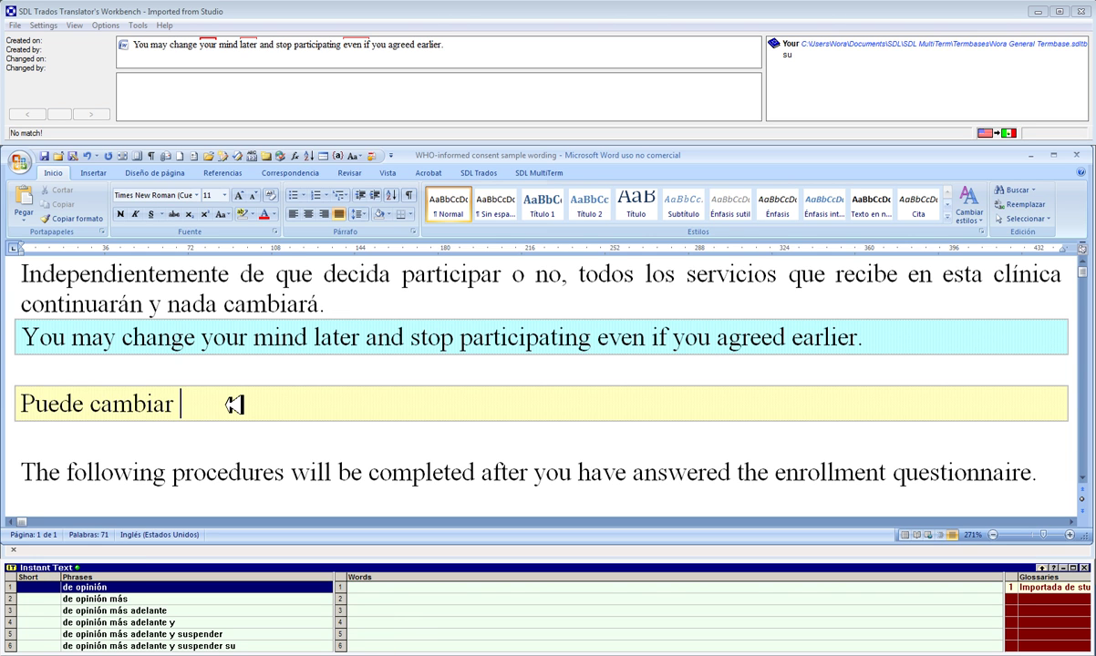
Accept Instant Text phrases 'de opinión', 'más adelante', 'y suspender', 'aunque antes', 'a hacerlo'.
key("Return")
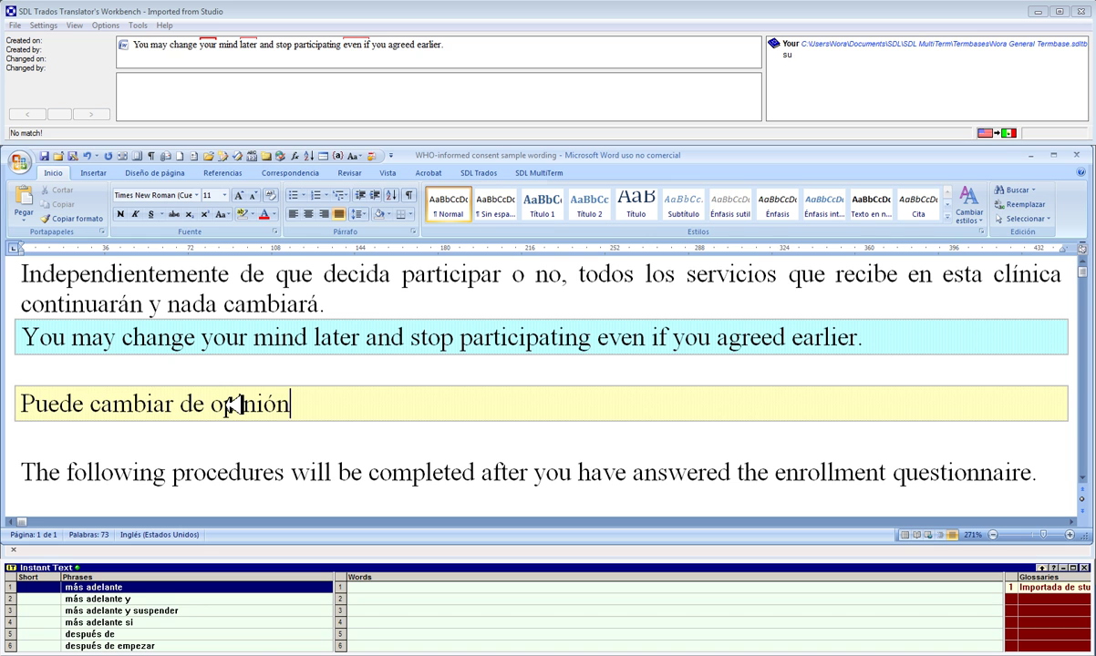
key("Return")
key("Return")
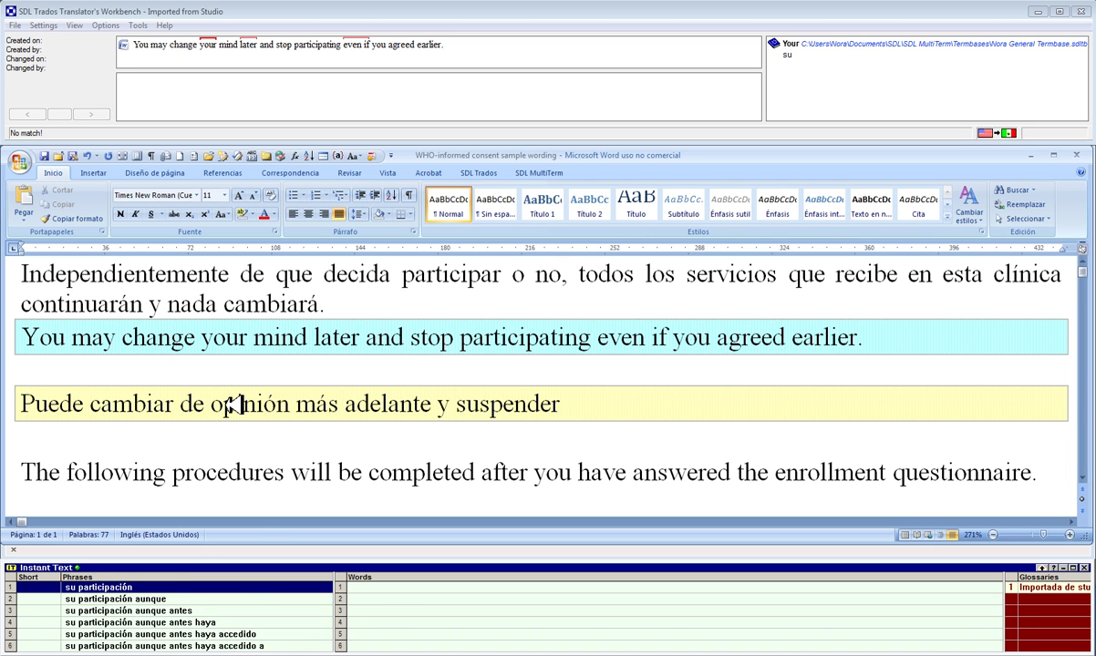
key("Return")
key("Return")
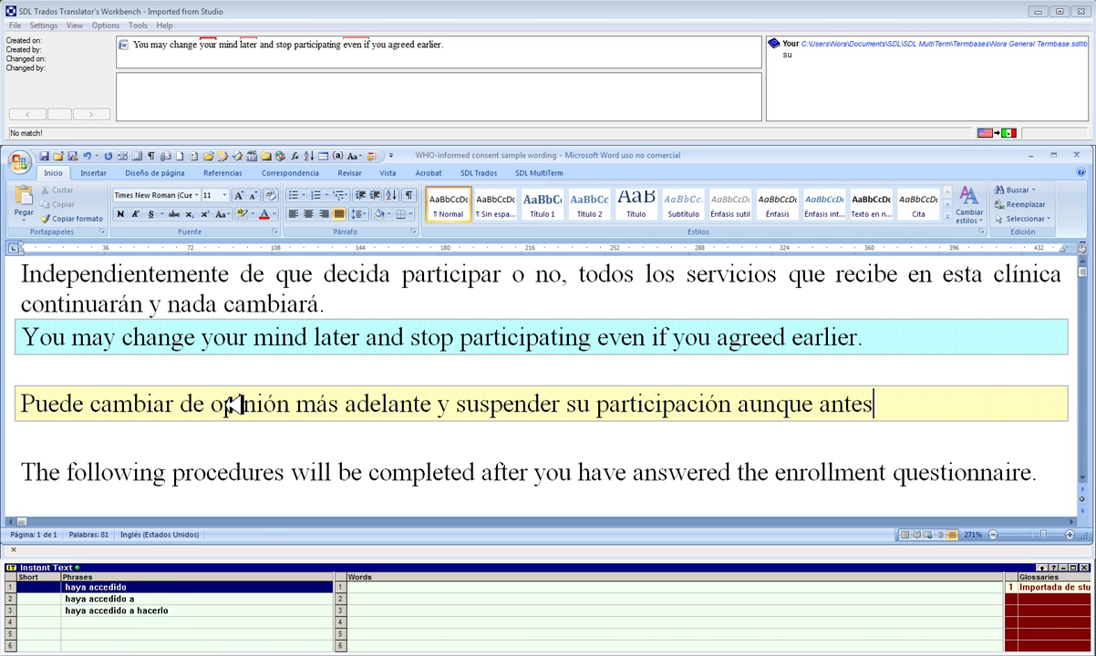
key("Return")
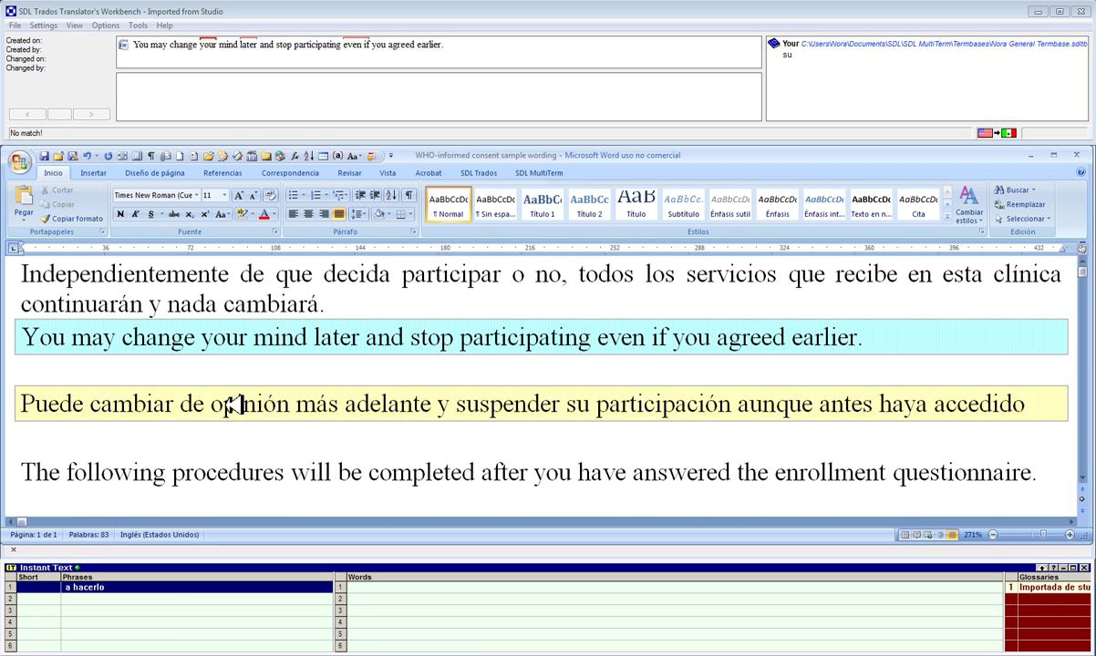
key("Return")
Replace 'hacerlo' with 'participar.' and move on to the procedures sentence.
key("ctrl+shift+Left")
type("parpar")
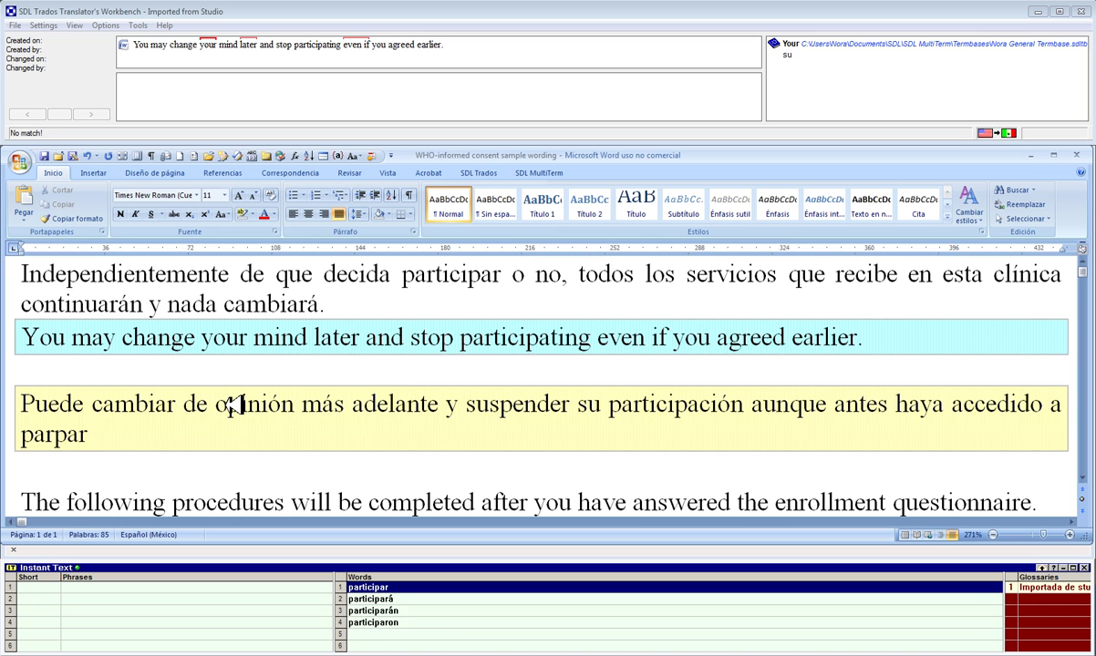
key("Return")
type(".")
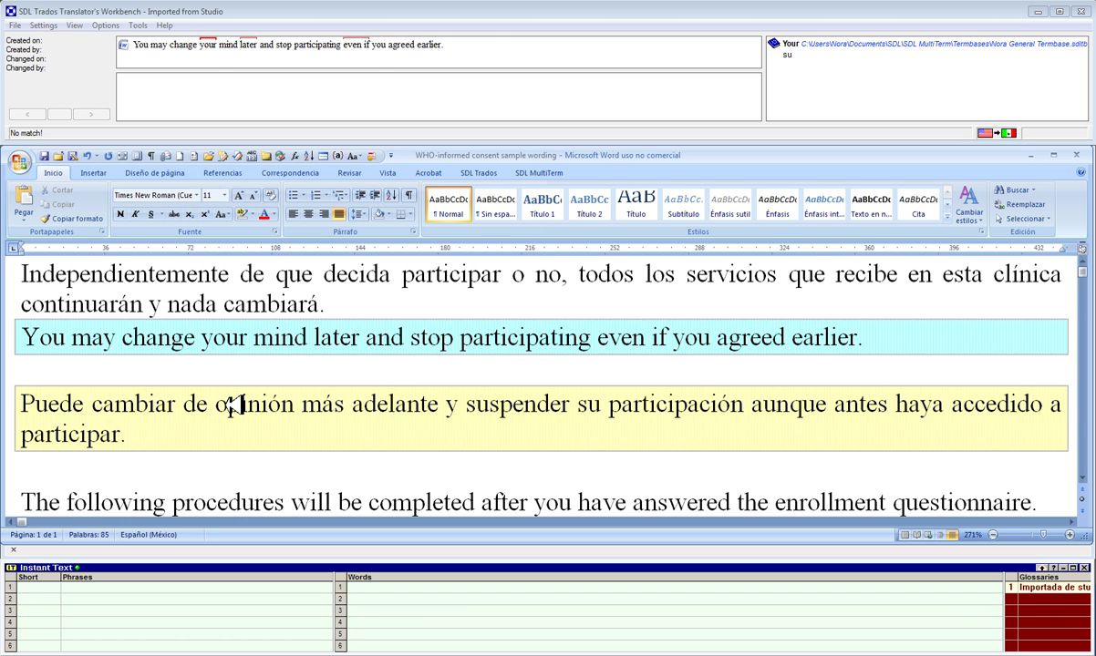
key("alt+KP_Add")
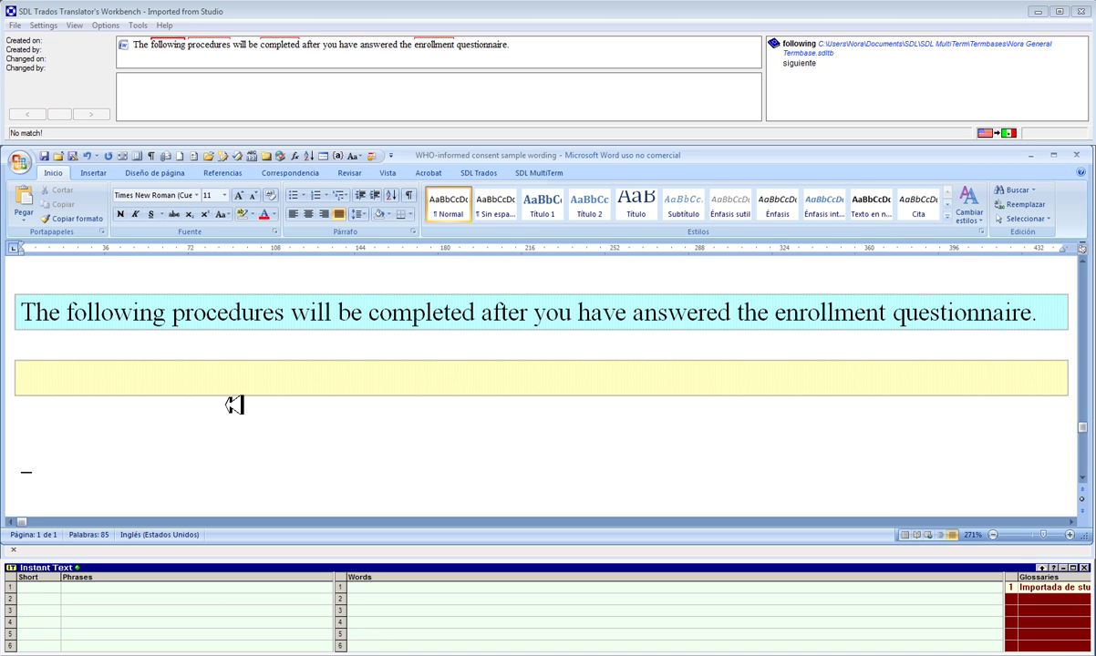
Type 'Los siguientes', retype it, and accept 'procedimientos' from Instant Text.
type("Los siguientes")
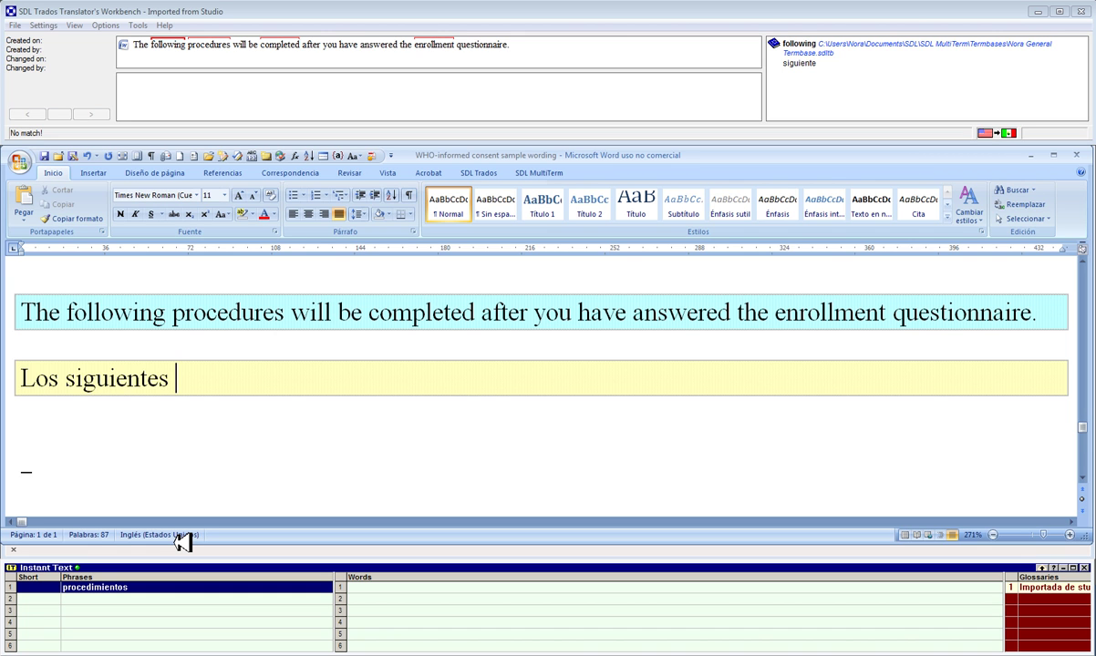
key("Home")
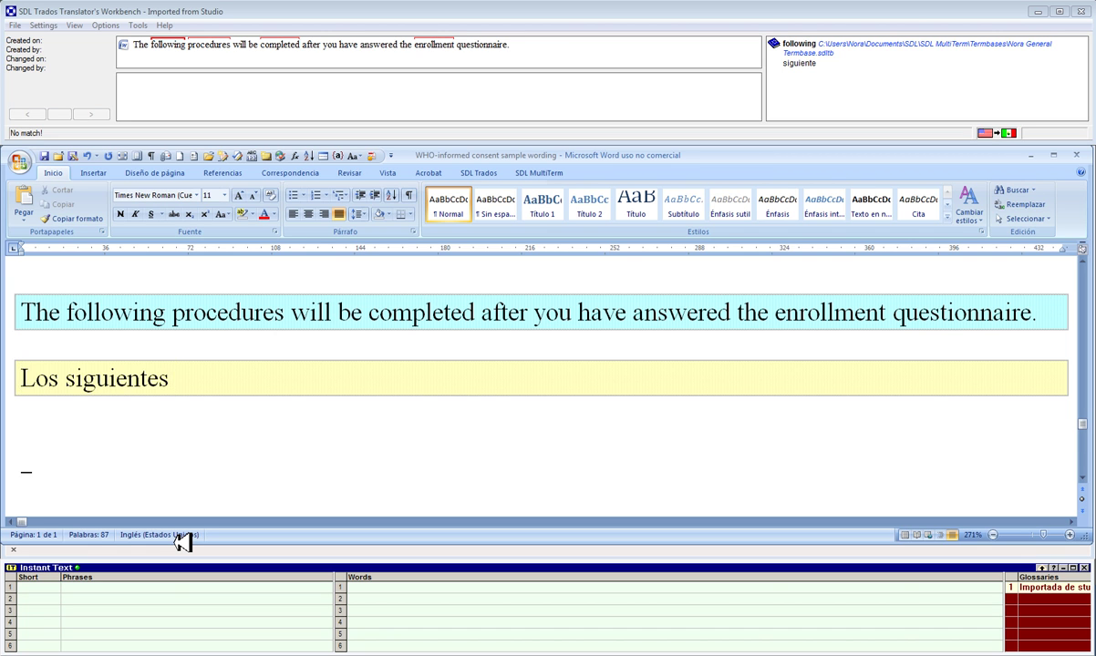
key("ctrl+shift+Right")
key("ctrl+shift+Right")
key("shift+Left")
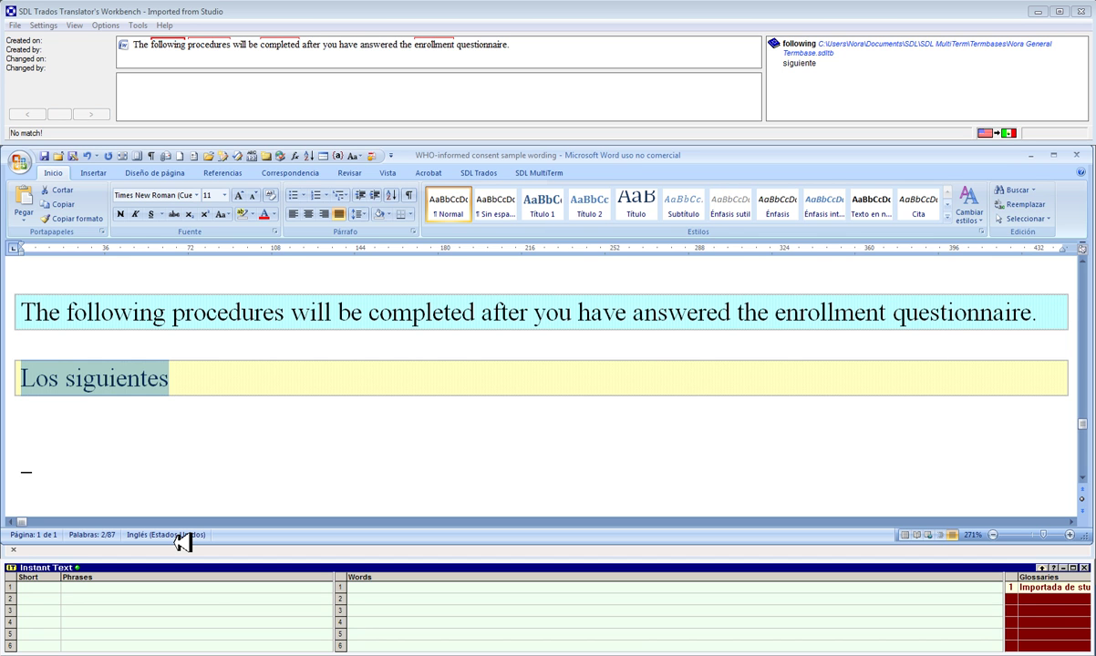
type("Los ")
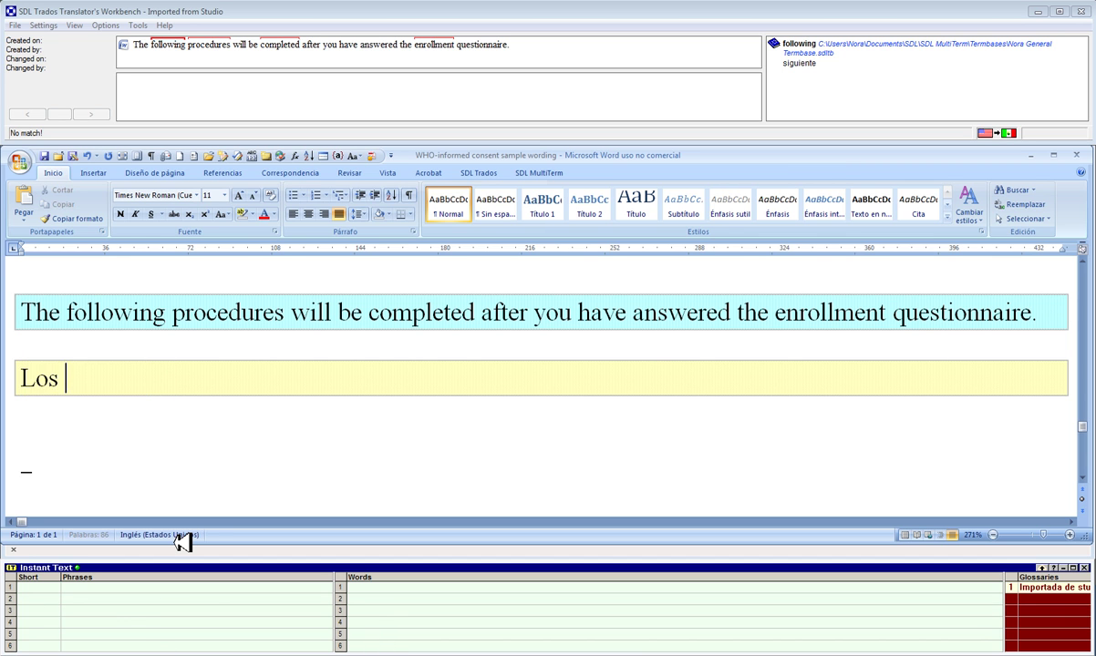
type("sigui")
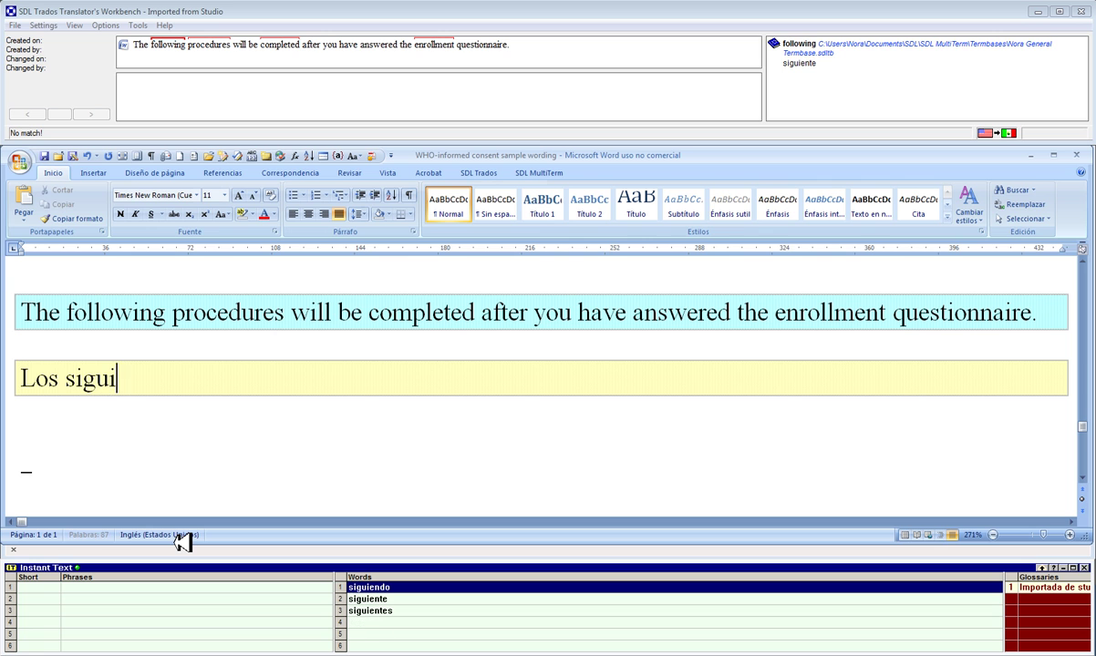
type("entes p")
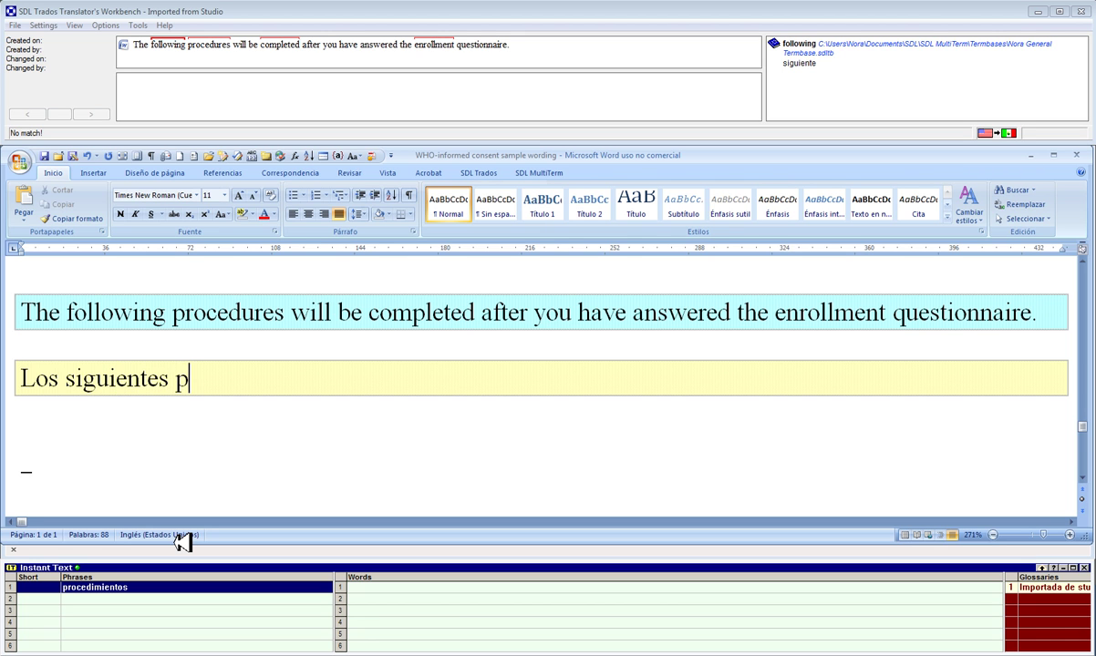
key("Return")
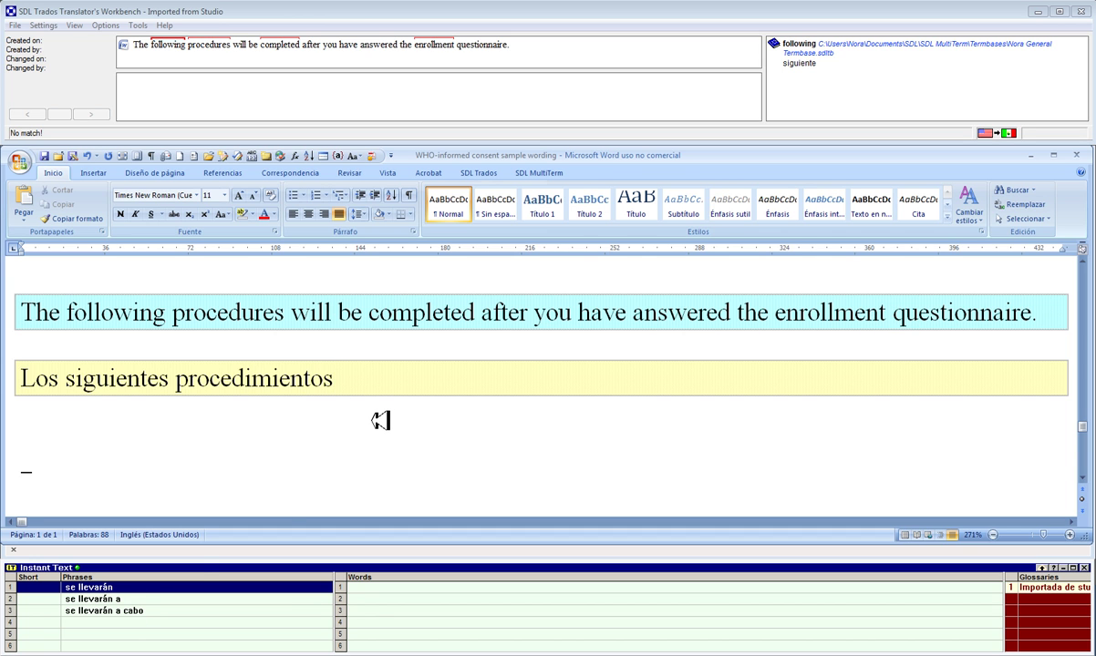
Add 'se llevarán a cabo' and change the capitalized DESPUÉS to lowercase 'después'.
type("se llevarán")
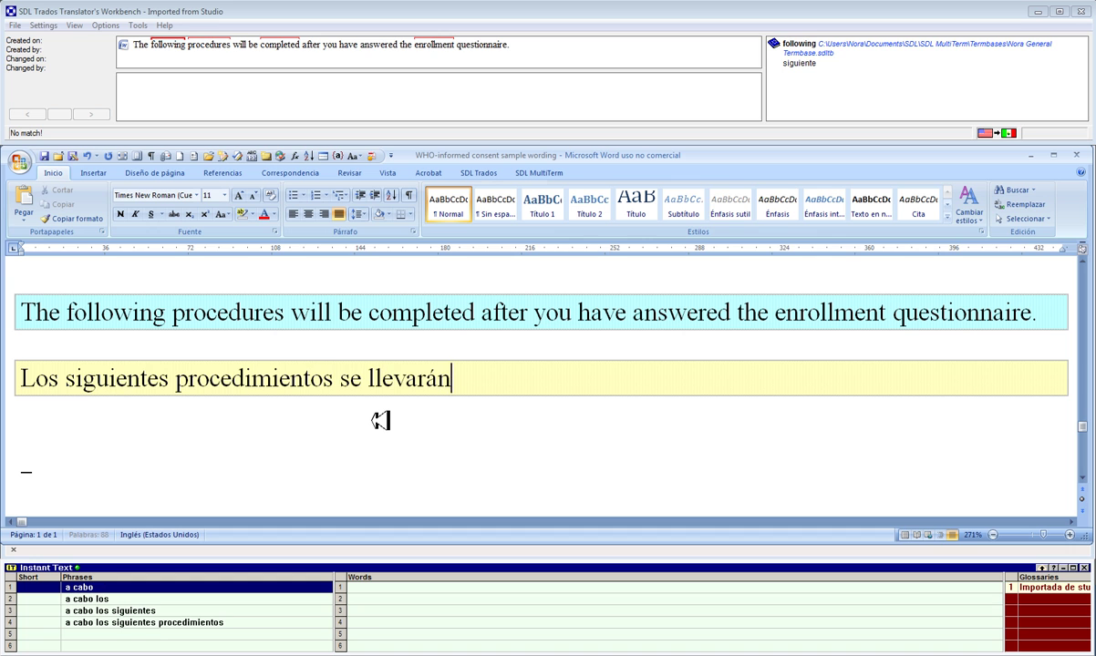
type(" a cabo")
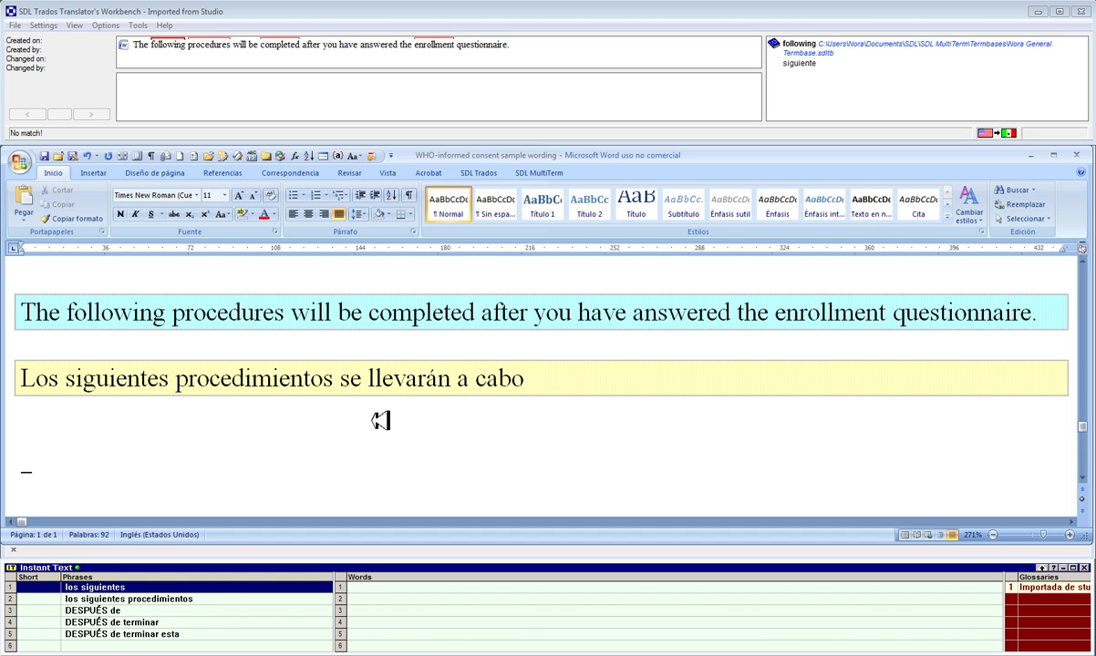
type("3")
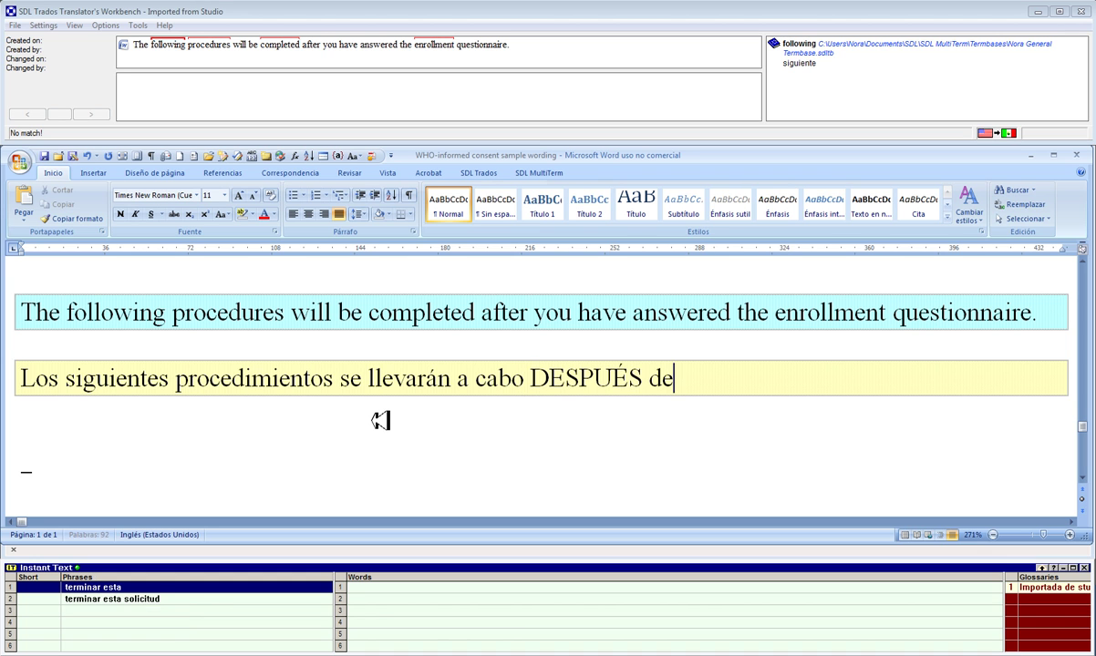
key("ctrl+shift+Left")
type("después")
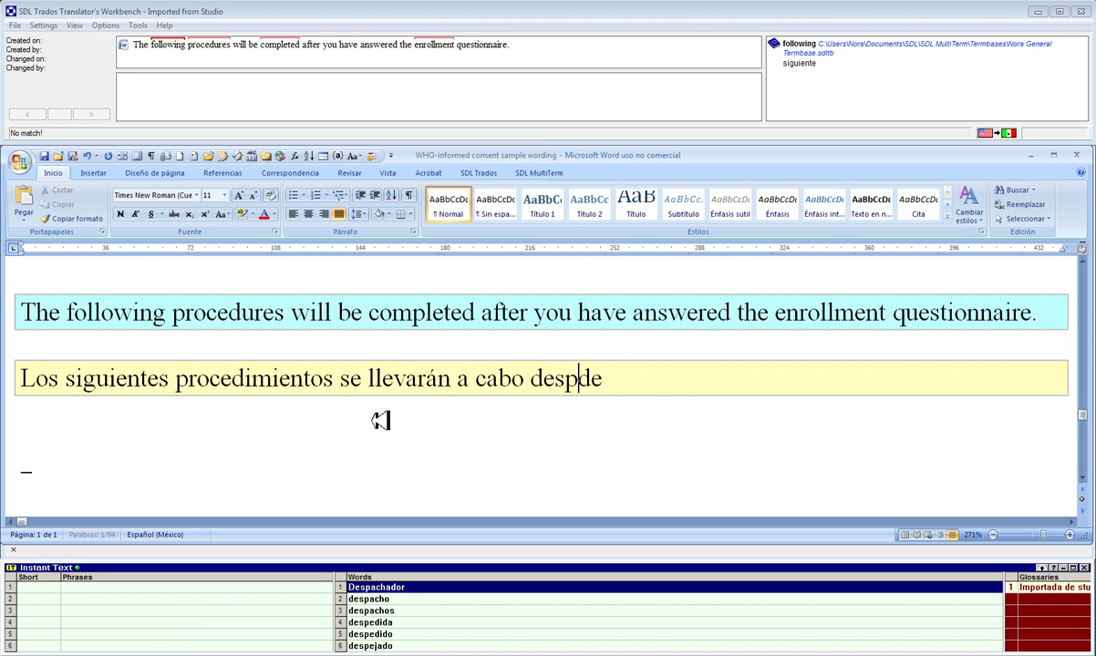
key("End")
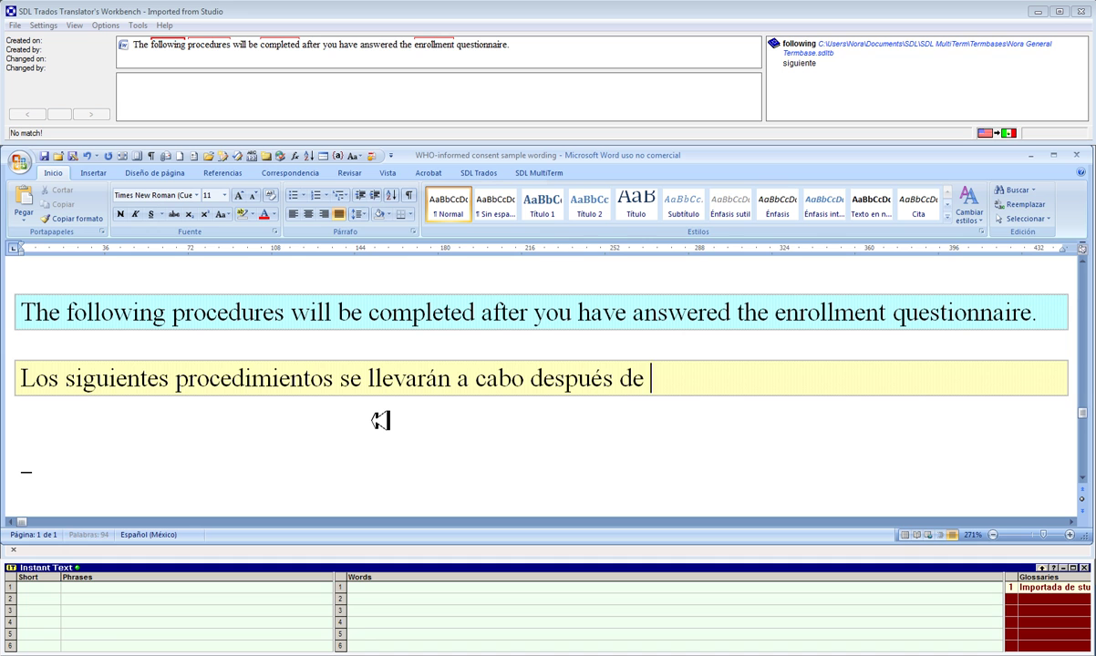
Finish with 'que haya contestado el cuestionario de inscripción.' using Instant Text completions.
type("que ")
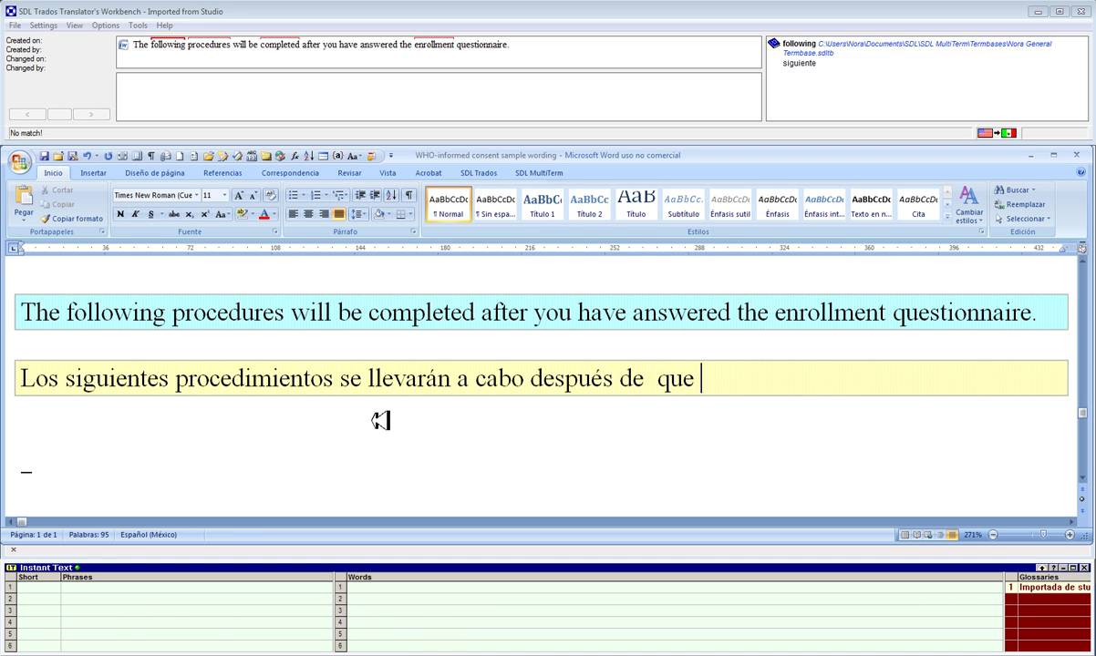
type("hau")
key("BackSpace")
type("ya contestado el ")
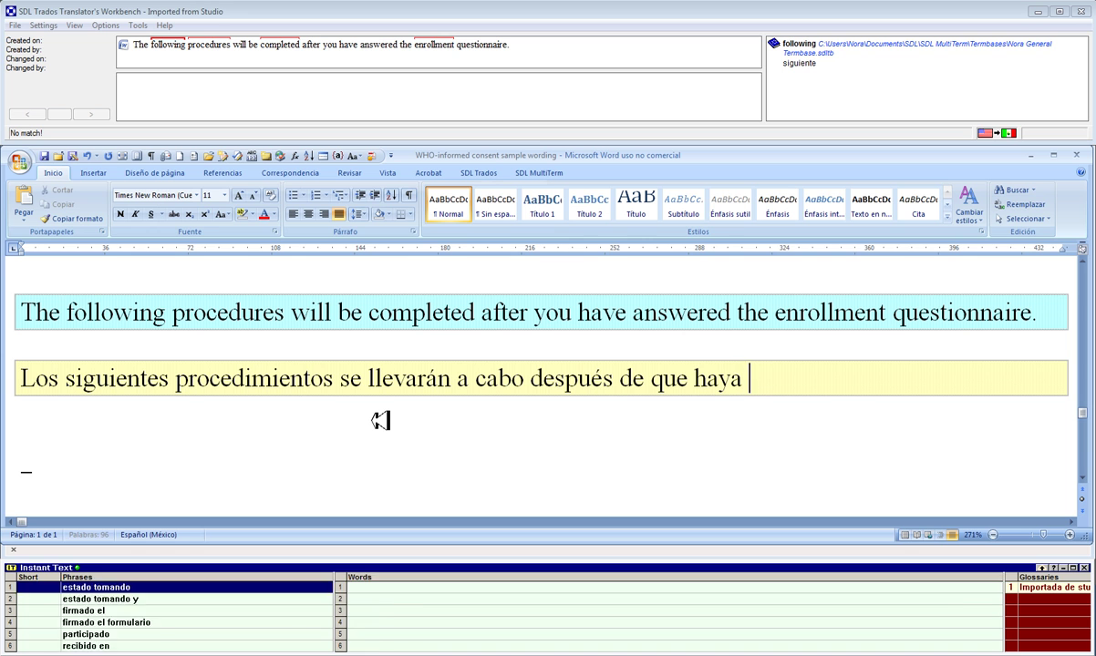
type("cu")
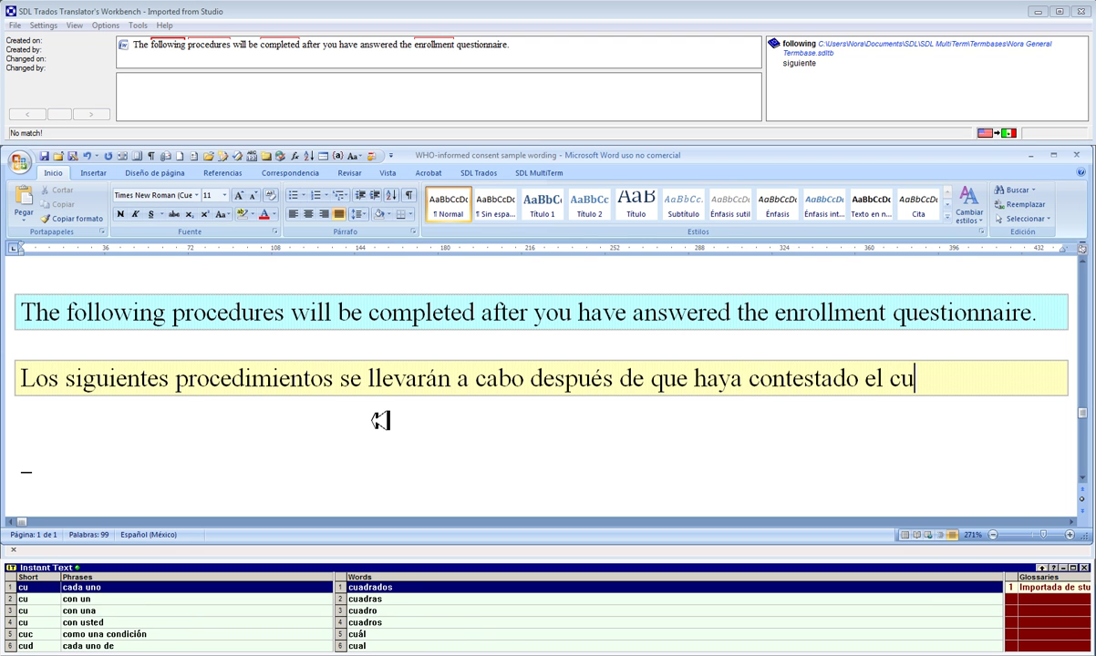
type("estnr")
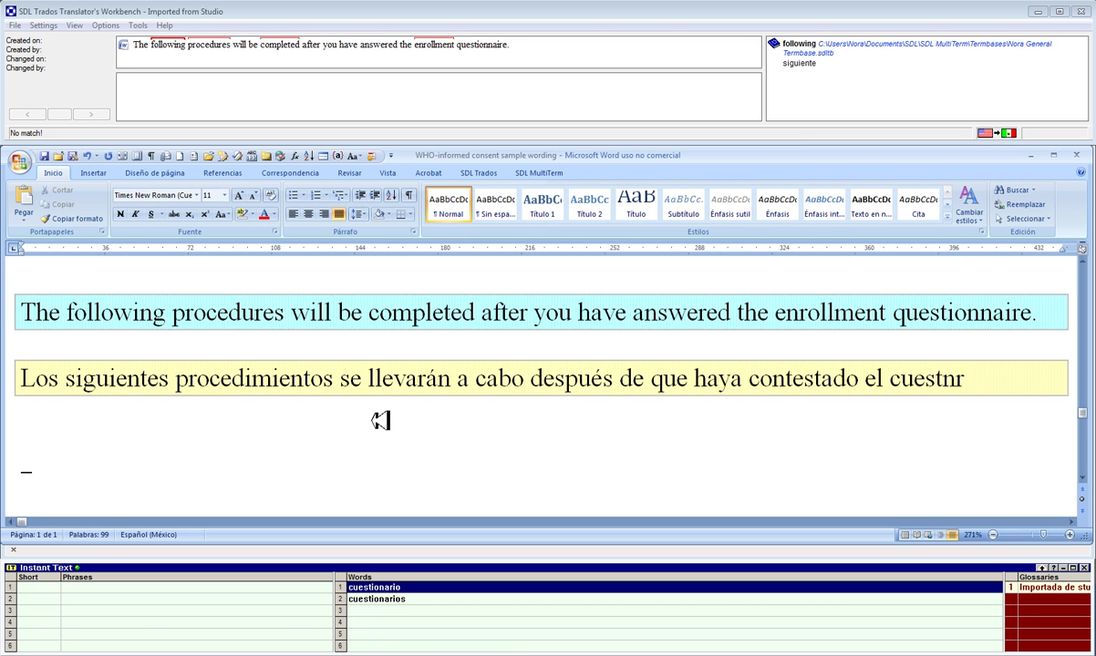
key("Return")
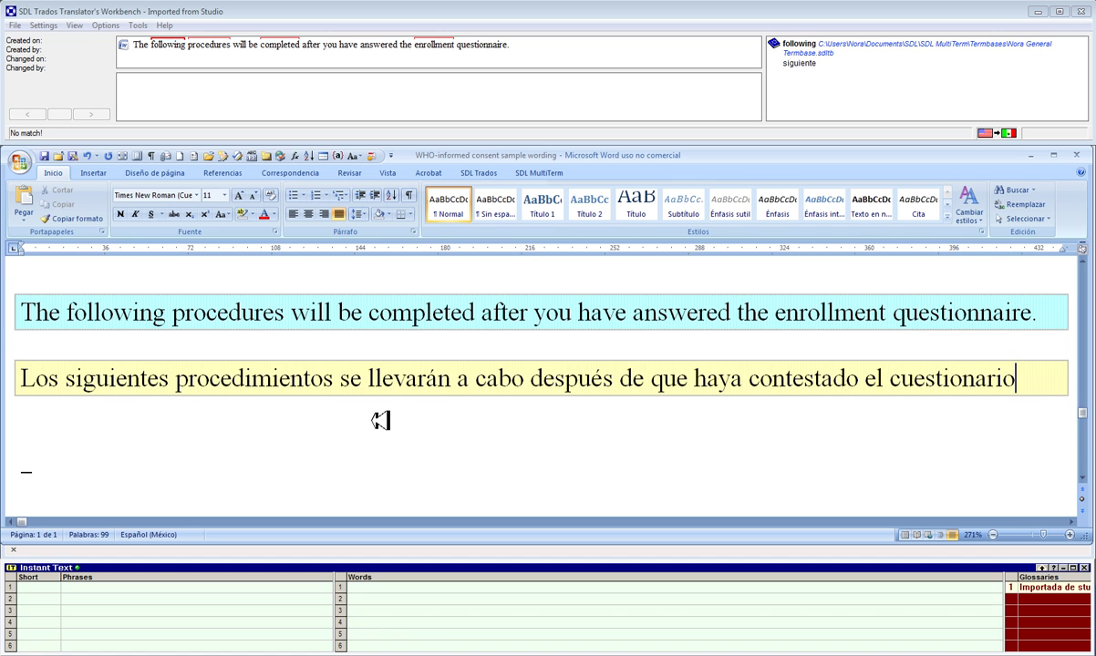
type("de i")
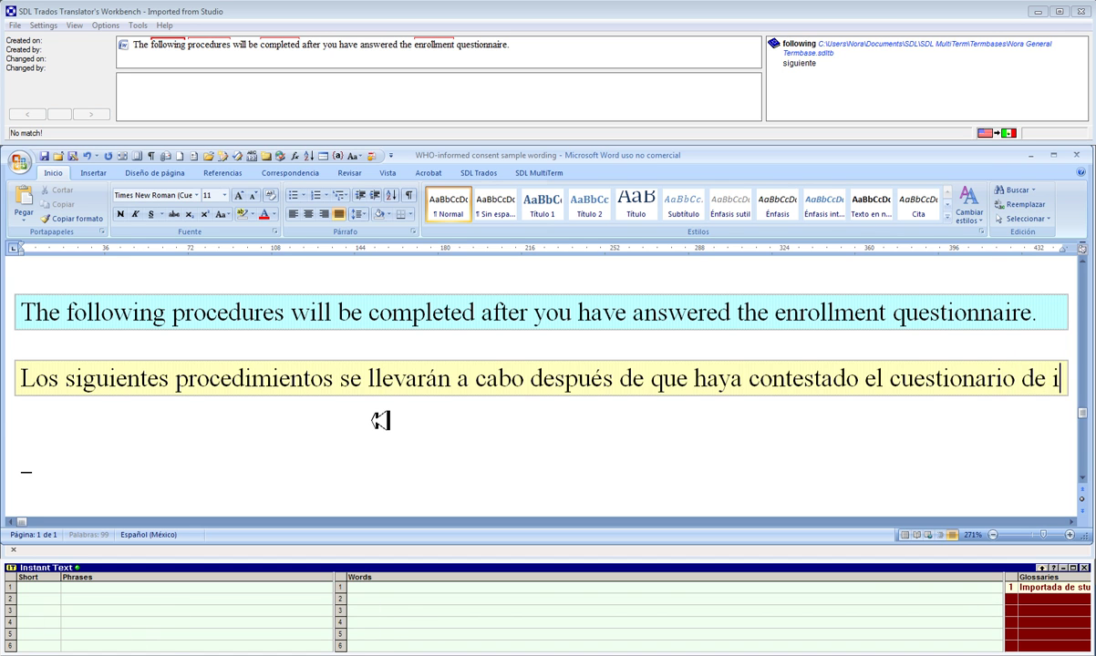
type("nscripc")
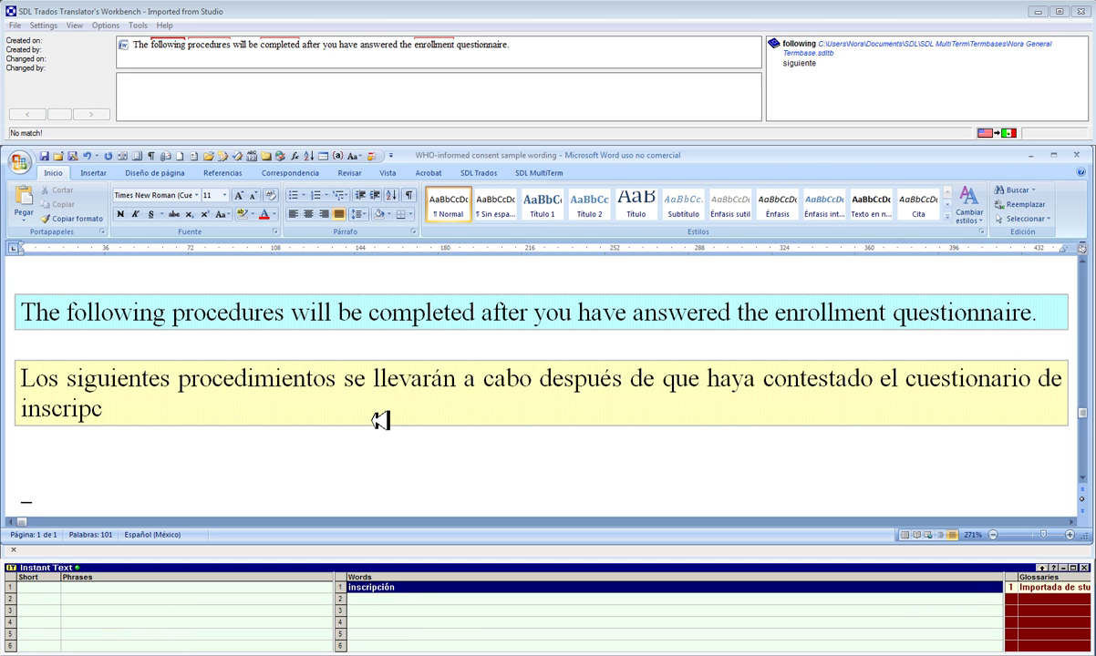
key("Return")
key("BackSpace")
type(".")
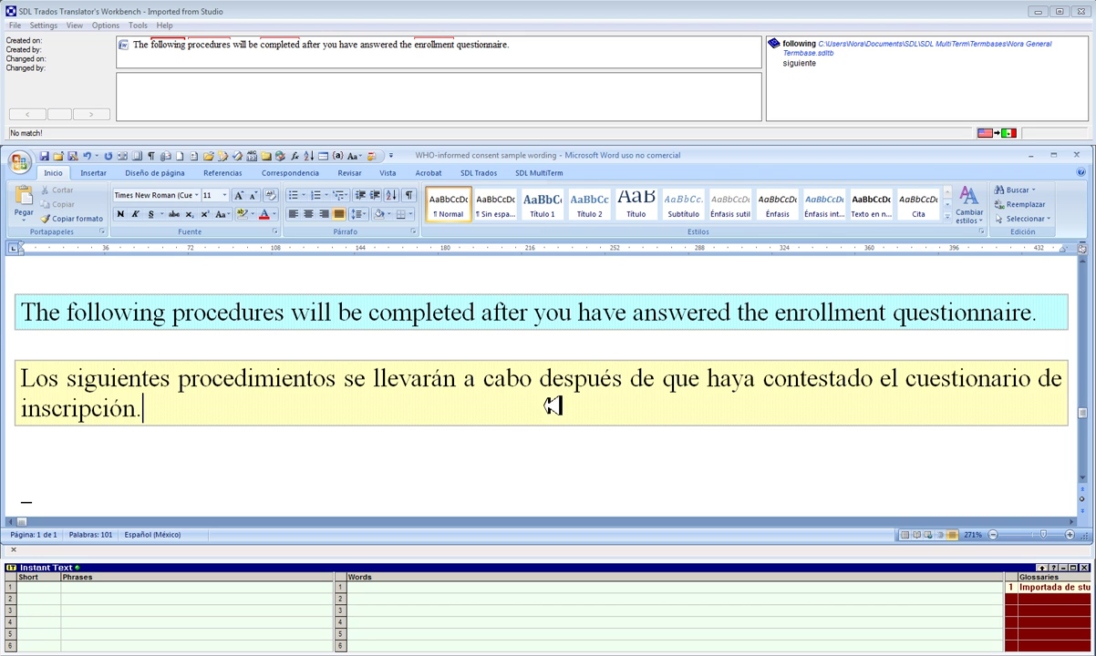
Add 'después de que haya contestado' as an Instant Text glossary entry and test it with 'dhy'.
left_click(547, 380)
key("ctrl+shift+Right")
key("ctrl+shift+Right")
key("ctrl+shift+Right")
key("ctrl+shift+Right")
key("ctrl+shift+Right")
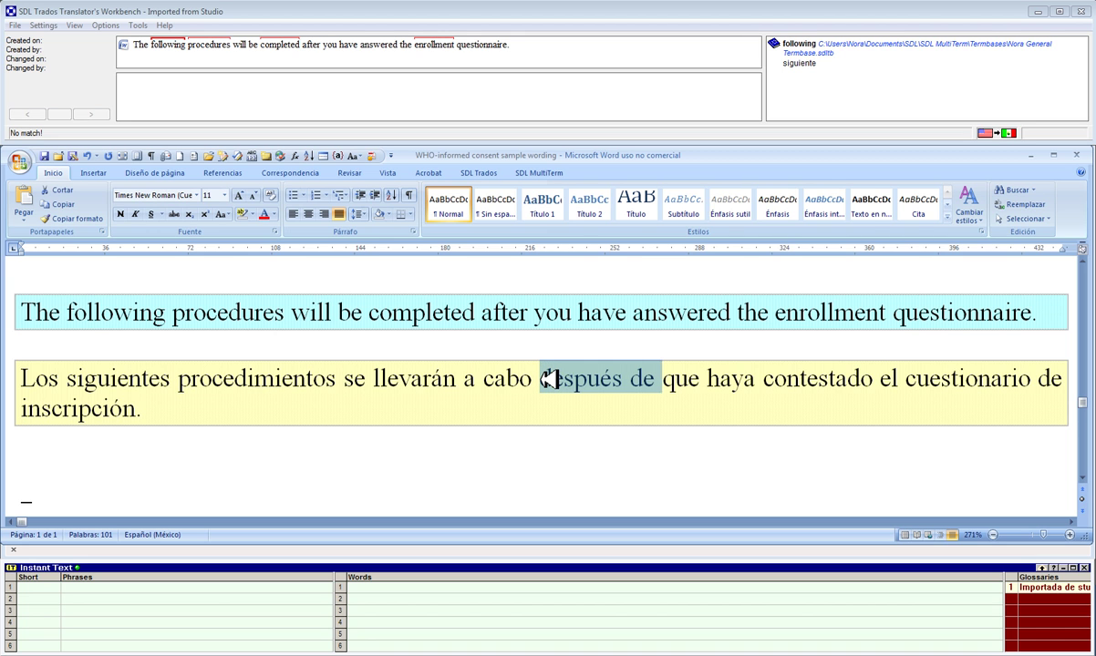
key("shift+Left")
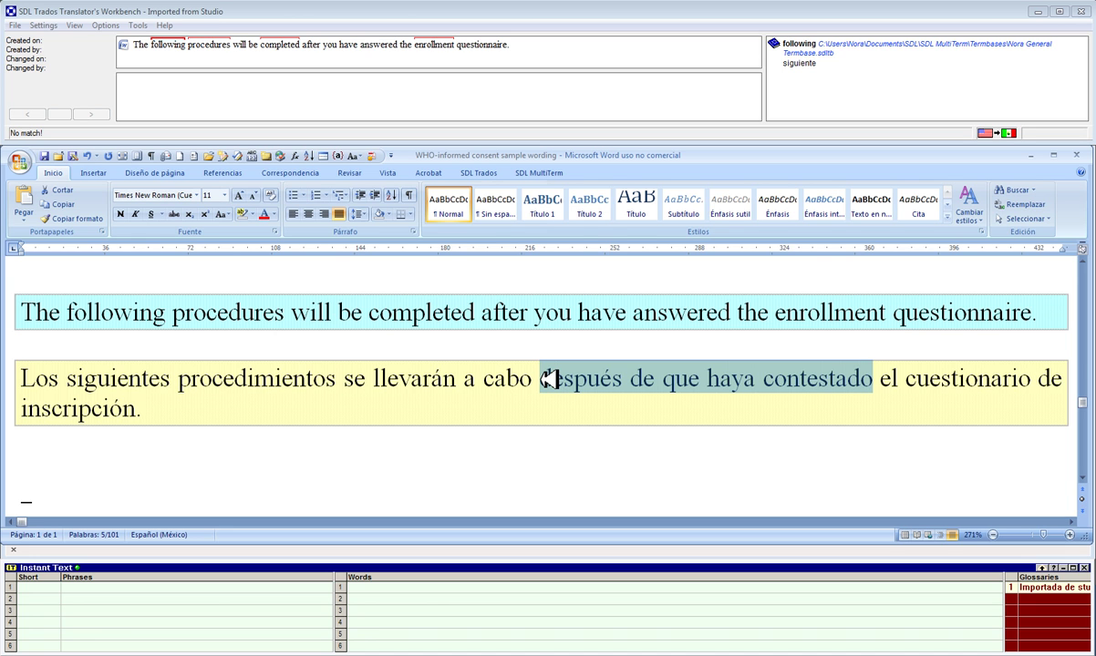
key("F9")
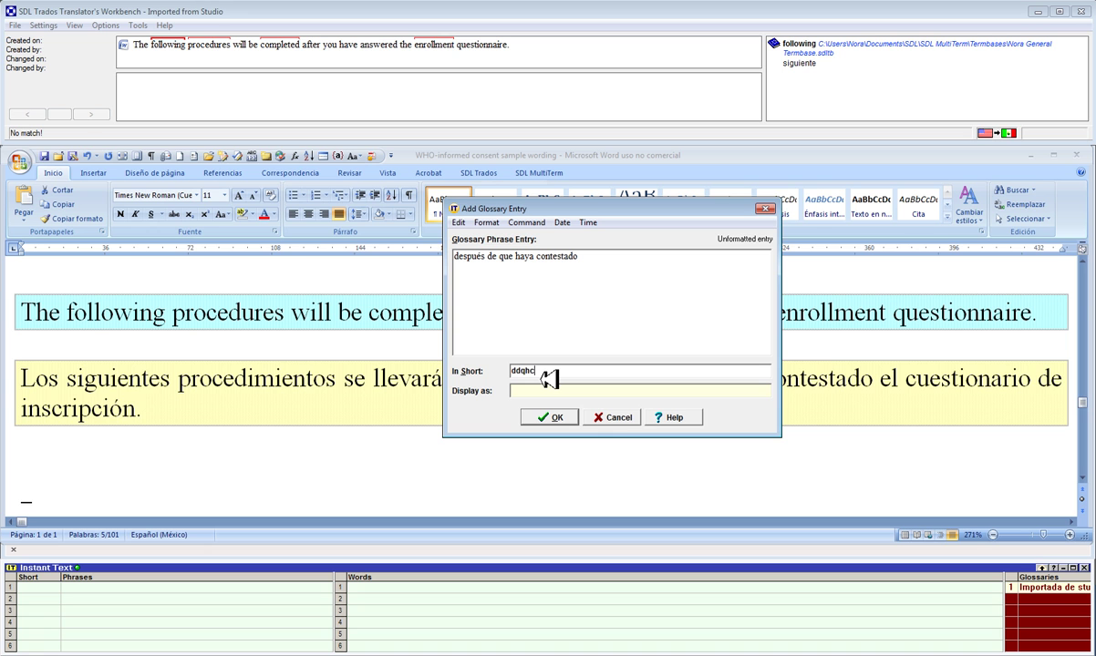
key("Return")
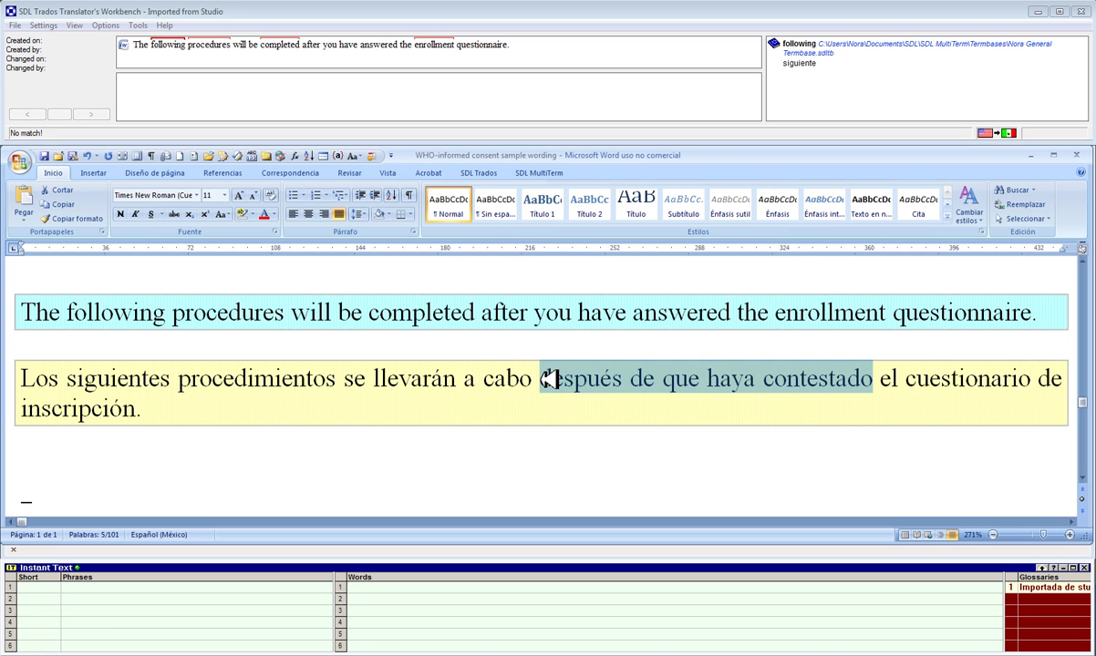
left_click(558, 409)
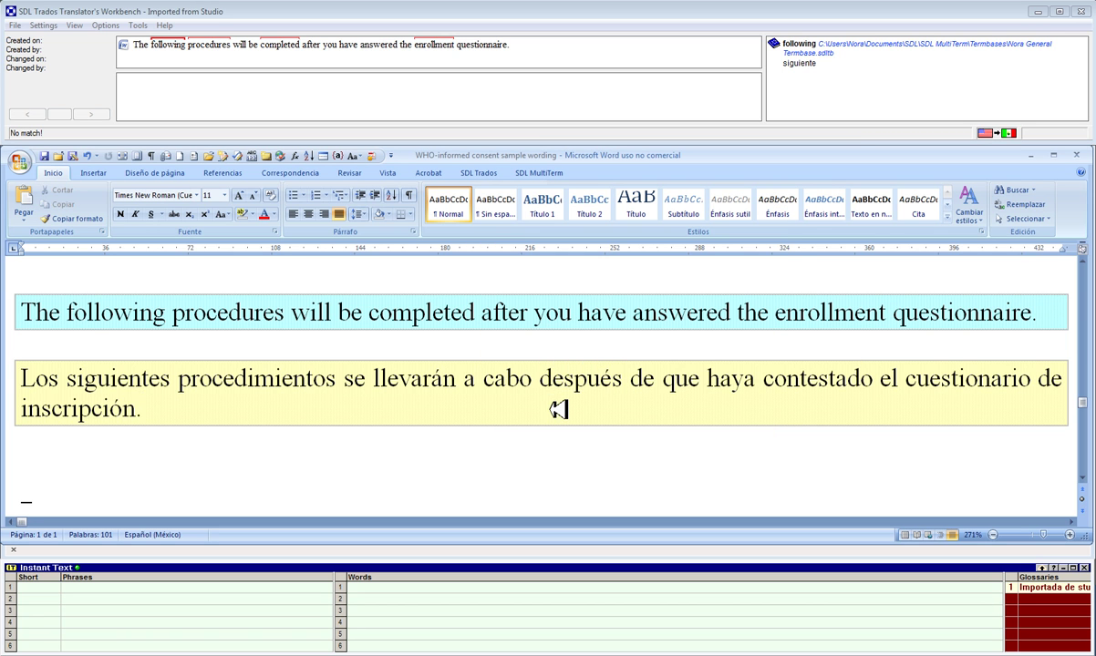
type("dhy")
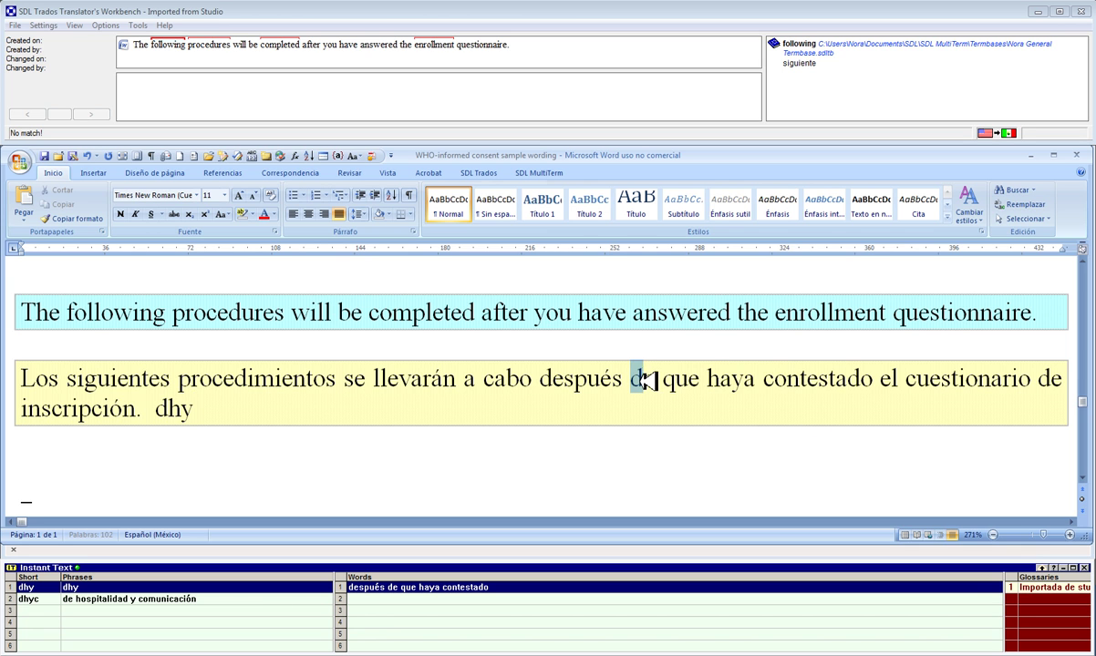
Test the new 'dhy' Instant Text shortcut by typing it and accepting its glossary-phrase expansion.
left_click_drag(643, 379, 631, 380)
mouse_move(733, 380)
left_mouse_down()
mouse_move(746, 379)
mouse_move(716, 379)
mouse_move(730, 379)
left_mouse_up()
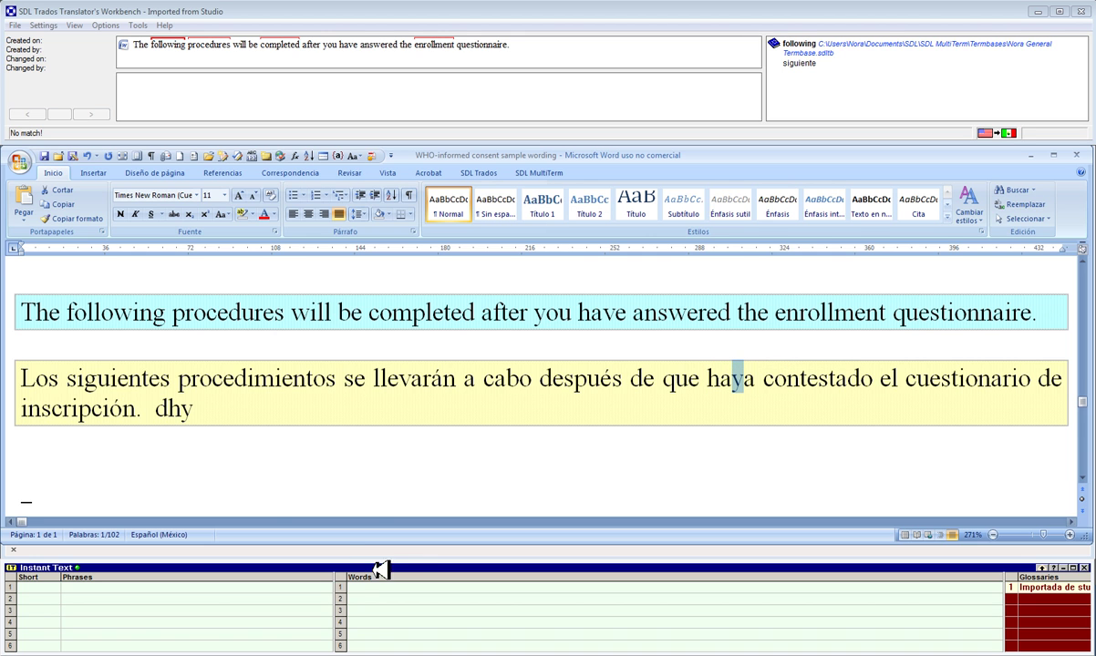
left_click(208, 406)
key("shift+Left")
key("shift+Left")
key("shift+Left")
type("dhy")
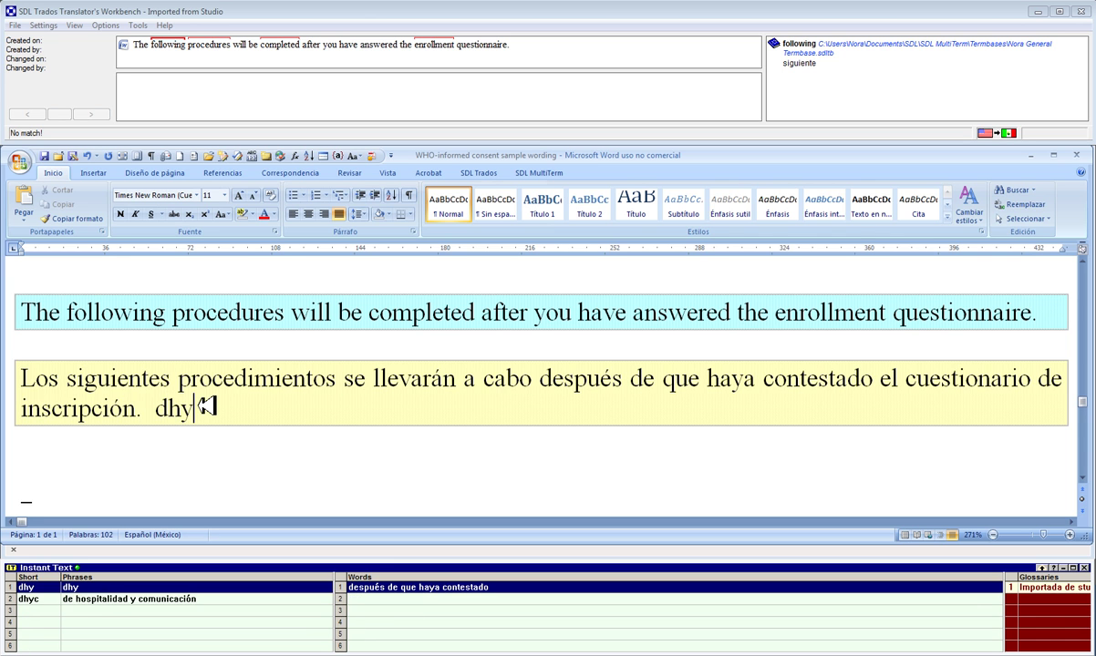
key("Return")
Delete the expanded test phrase and close the segment, leaving only the Spanish sentence.
key("ctrl+shift+Left")
key("ctrl+shift+Left")
key("ctrl+shift+Left")
key("ctrl+shift+Left")
key("ctrl+shift+Left")
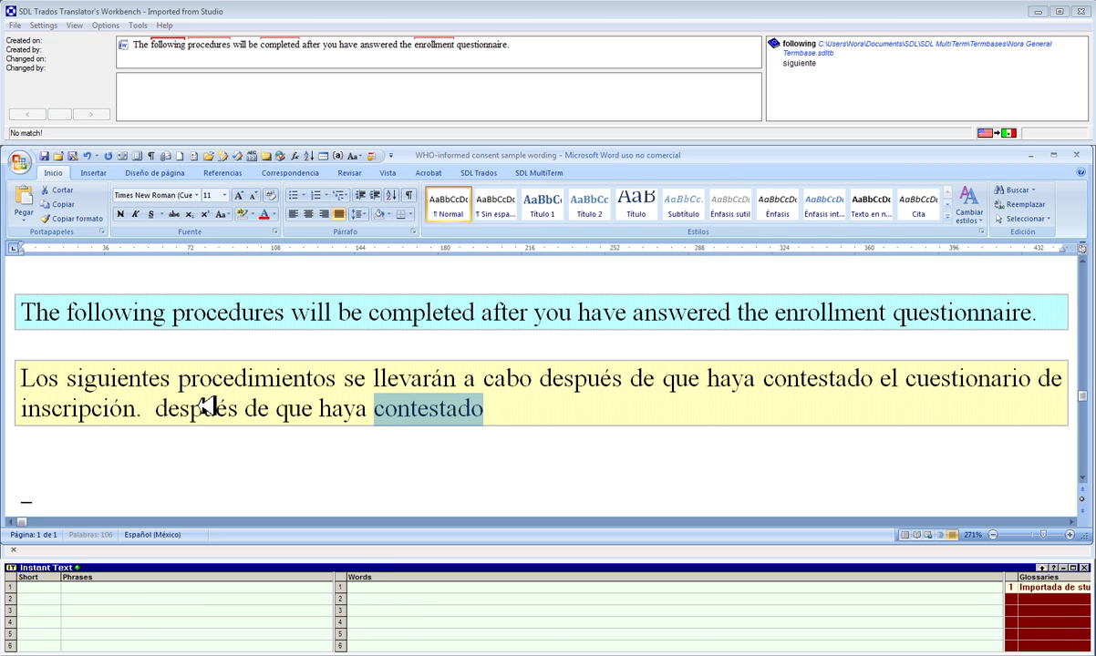
key("BackSpace")
key("BackSpace")
key("alt+End")
scroll(274, 392, "up", 1)
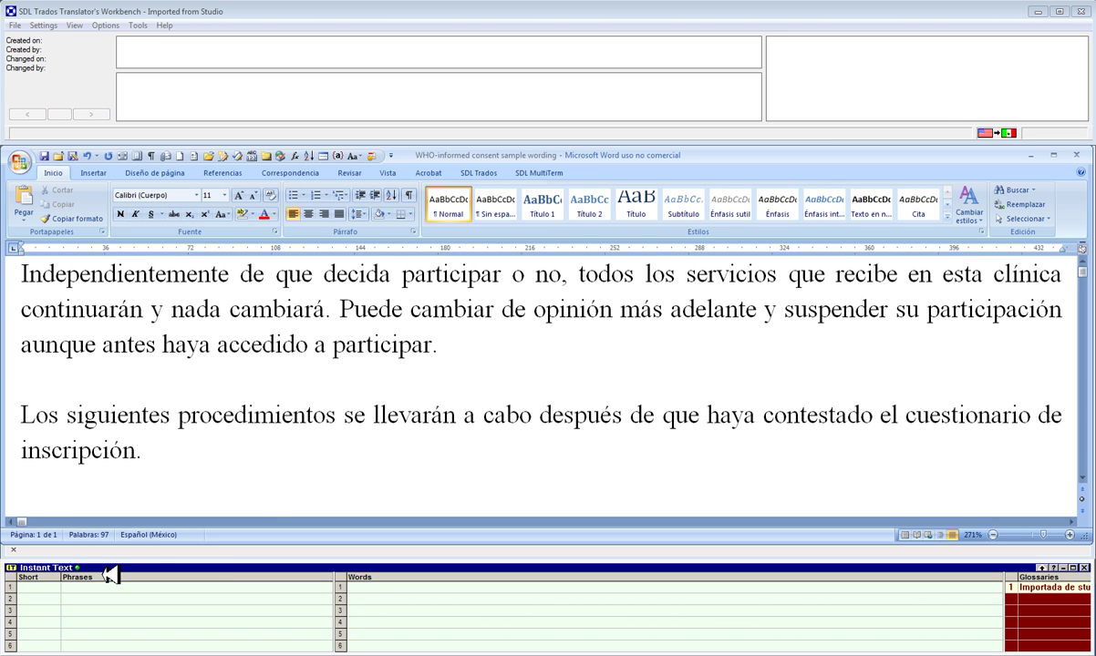
left_click(407, 367)
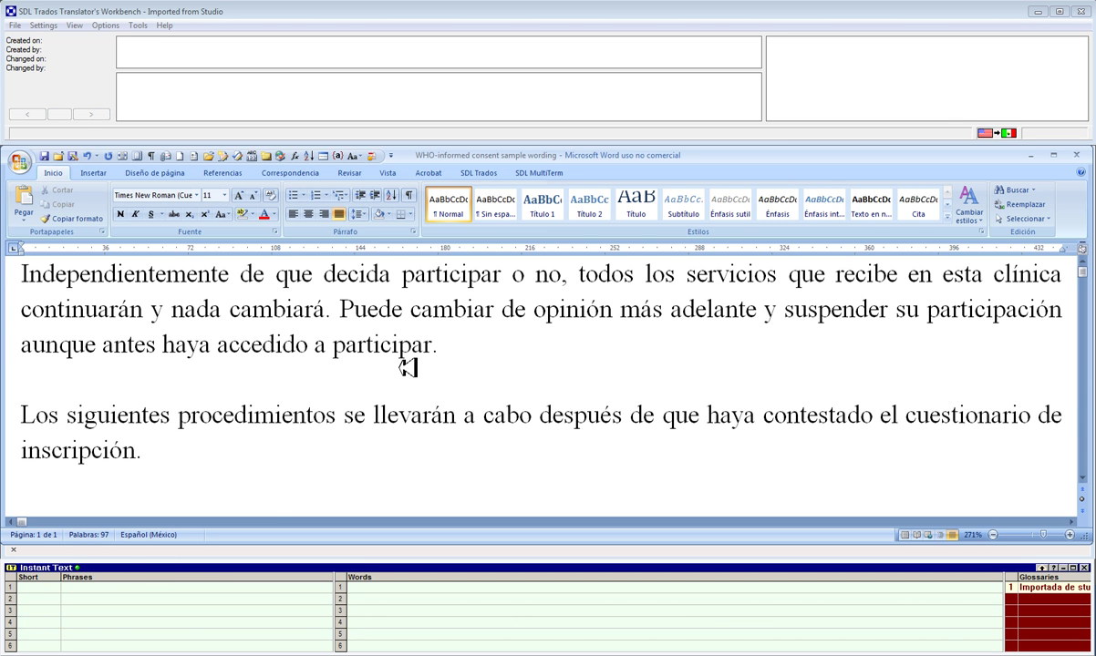